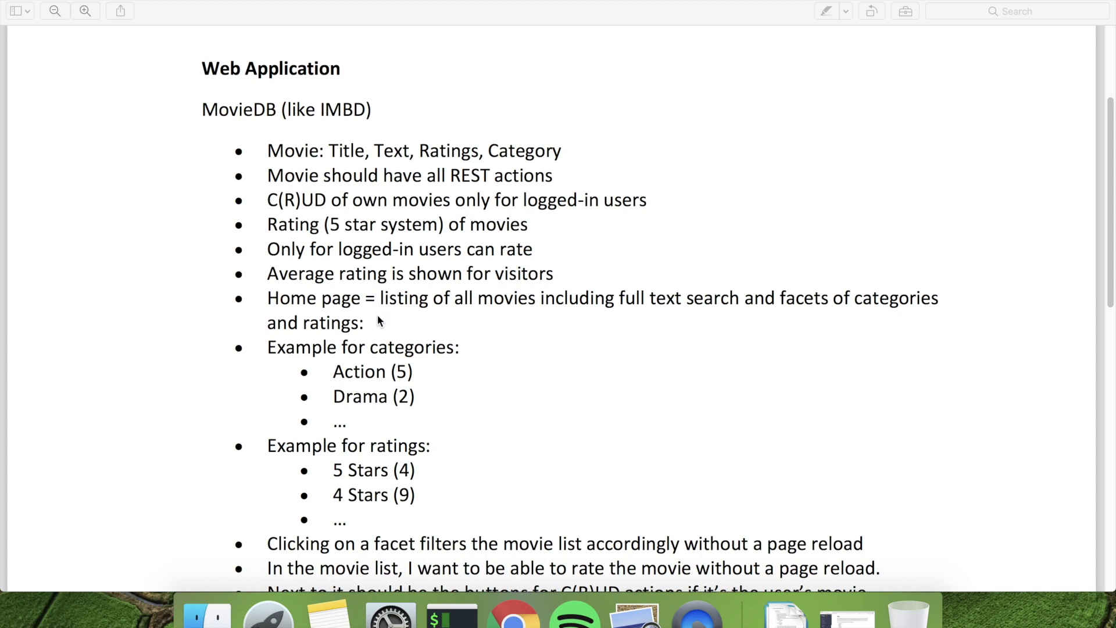
- Maximize iTerm, jump into the Elixir projects folder ('j Elixit'), list it, and return to Preview
left_click(453, 618)
double_click(443, 332)
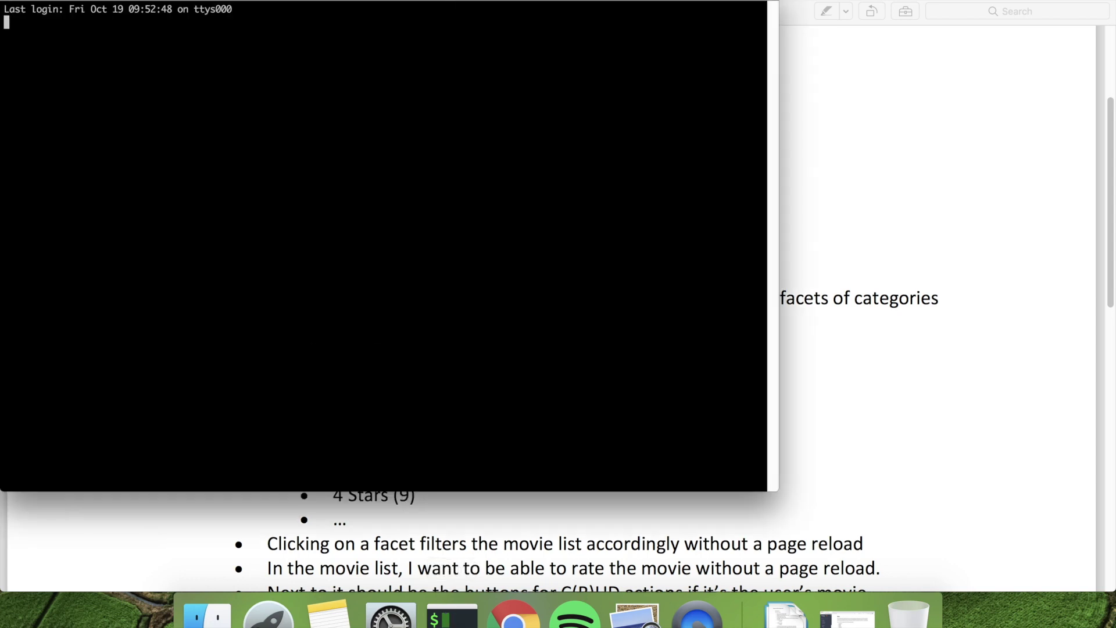
type("j ")
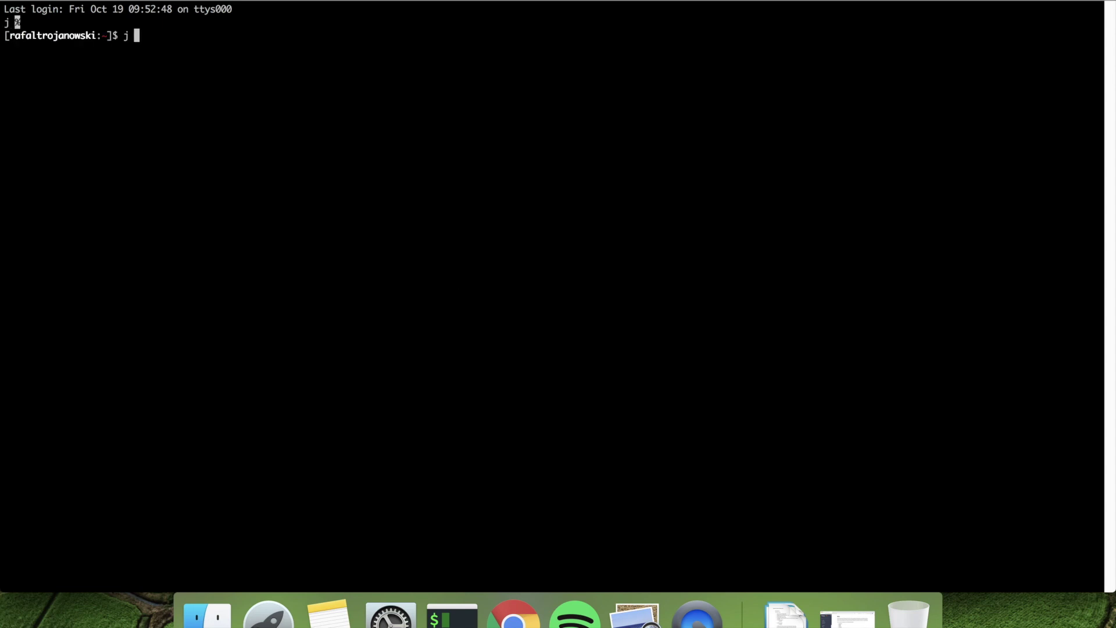
type("Elixit")
key("Return")
key("Return")
key("Return")
key("Return")
key("Return")
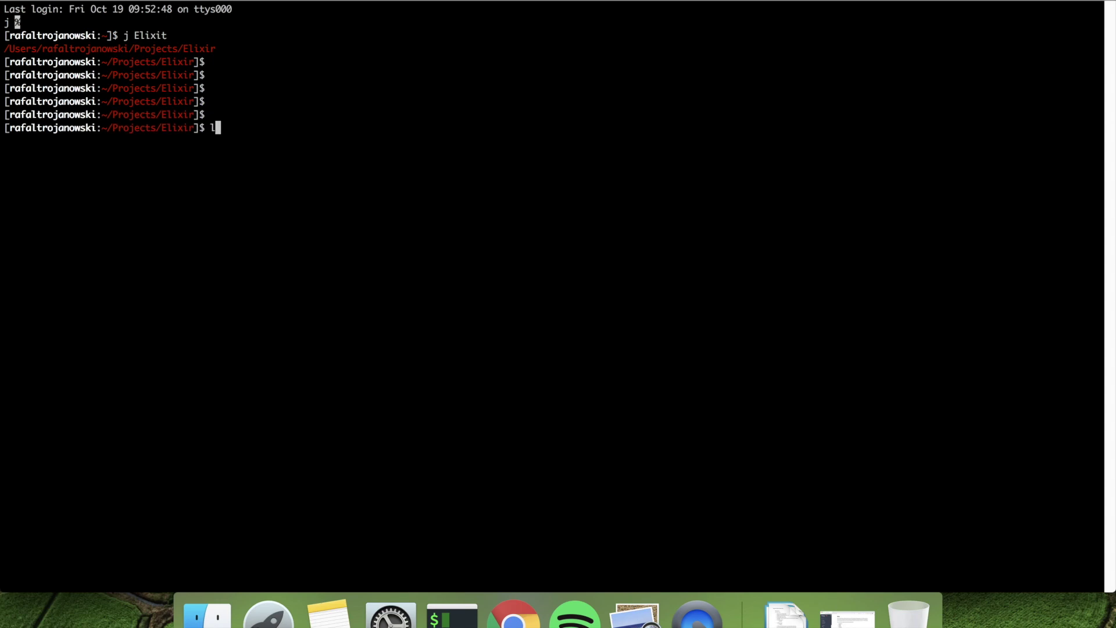
type("ls")
key("Return")
key("super+Tab")
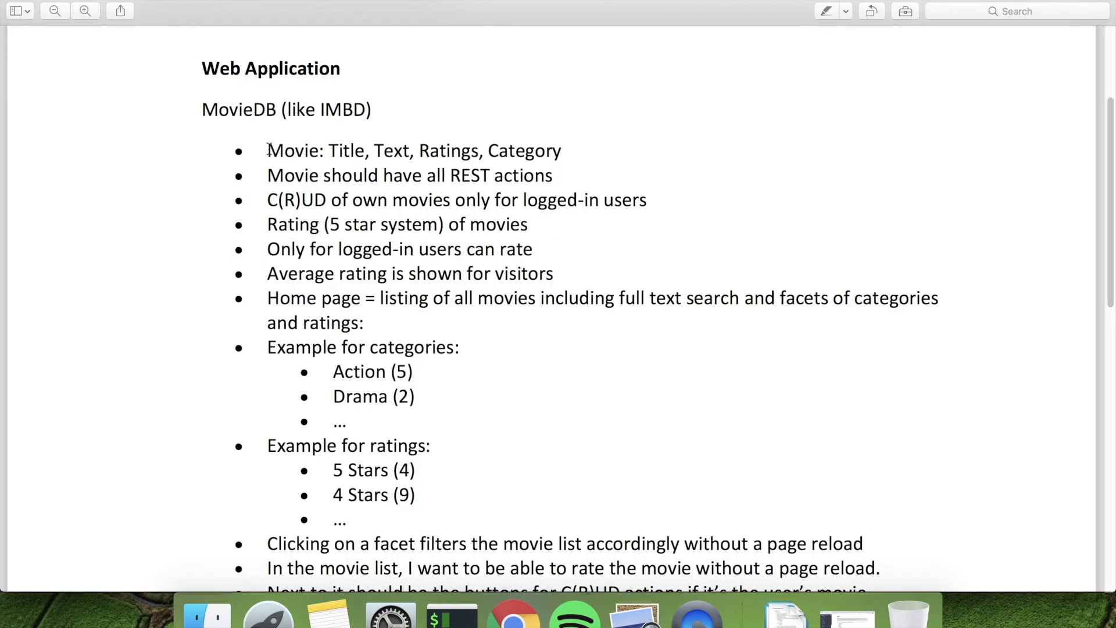
- Highlight the 'Movie: Title, Text, Ratings, Category' line and the word Ratings, then switch to Chrome
left_click_drag(268, 150, 604, 150)
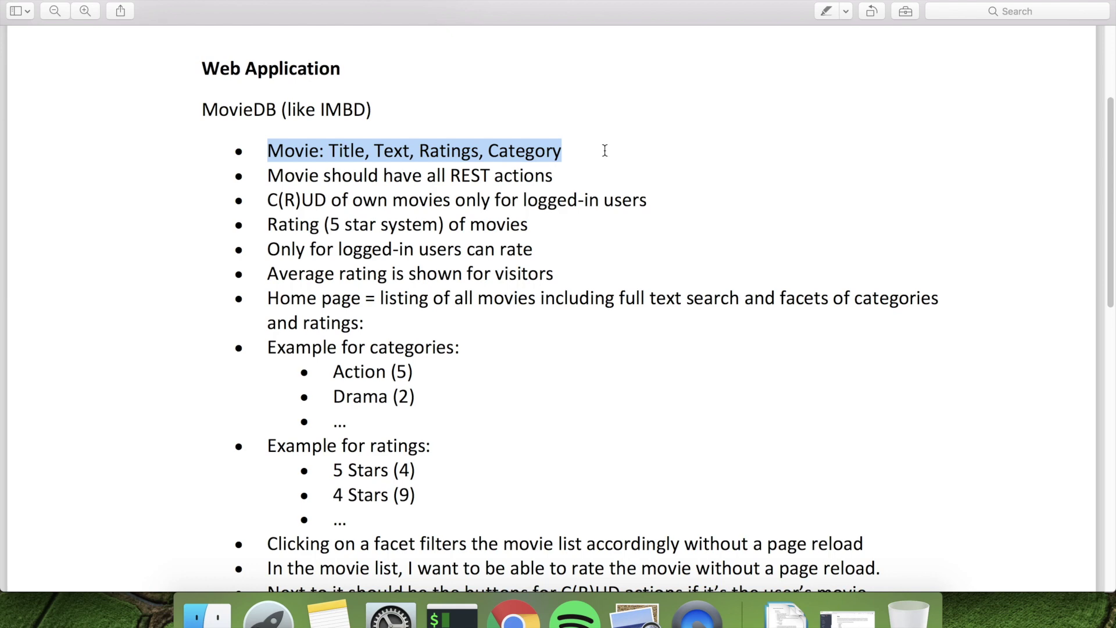
left_click(440, 156)
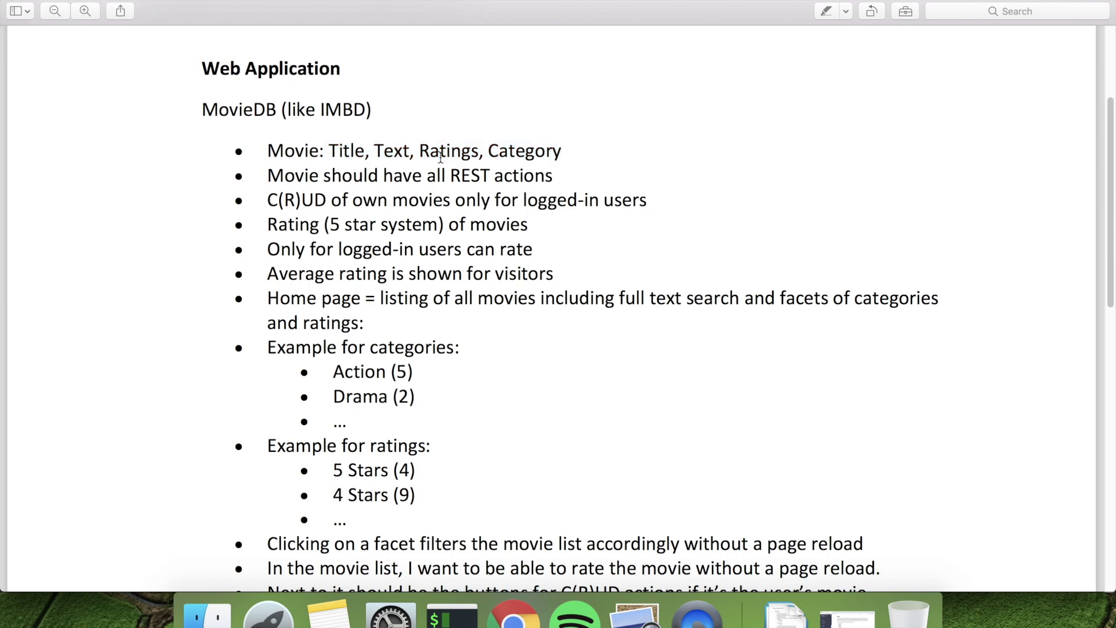
left_click_drag(420, 149, 486, 146)
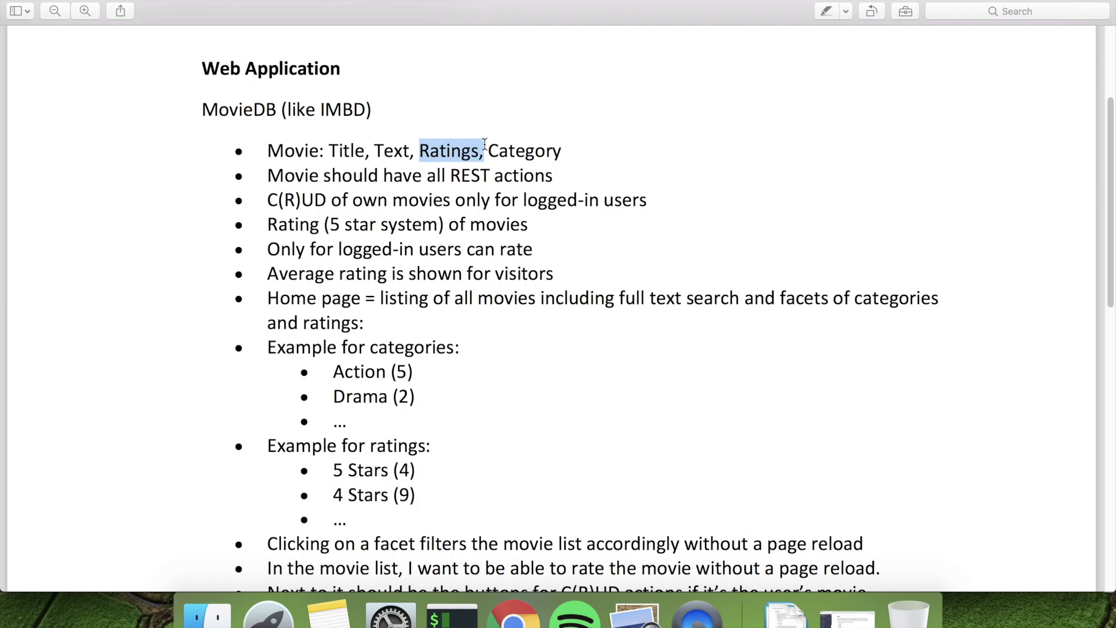
left_click(514, 614)
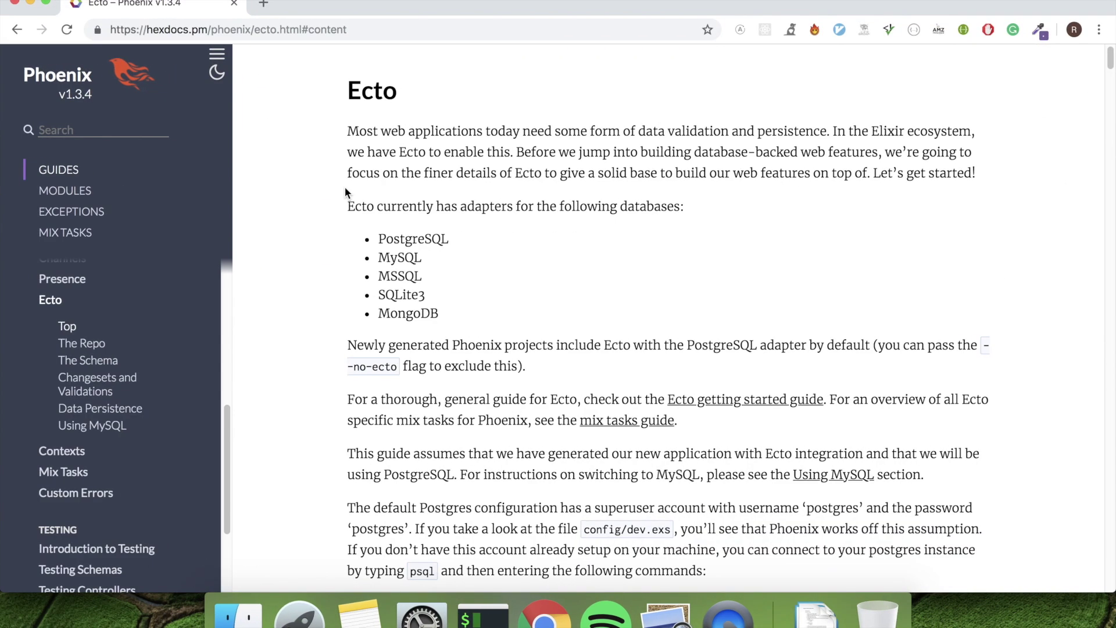
- Read the Phoenix Installation guide, then the Up and Running guide with 'mix phx.new hello'
right_click(724, 618)
left_click(587, 477)
scroll(464, 142, "down", 3)
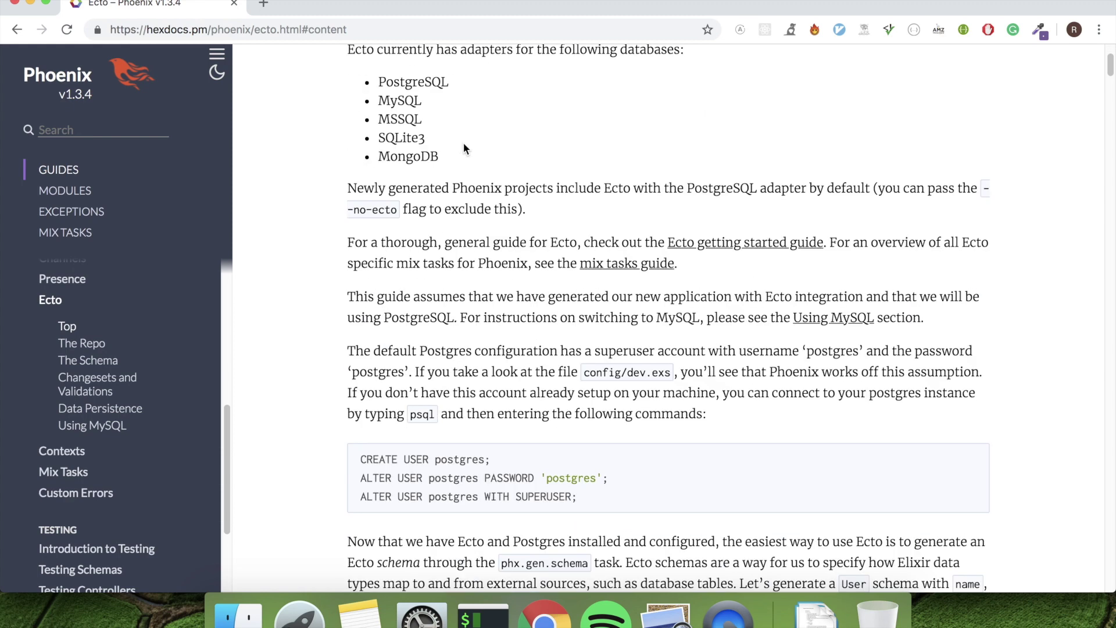
scroll(463, 142, "up", 3)
scroll(117, 341, "up", 3)
scroll(88, 305, "up", 3)
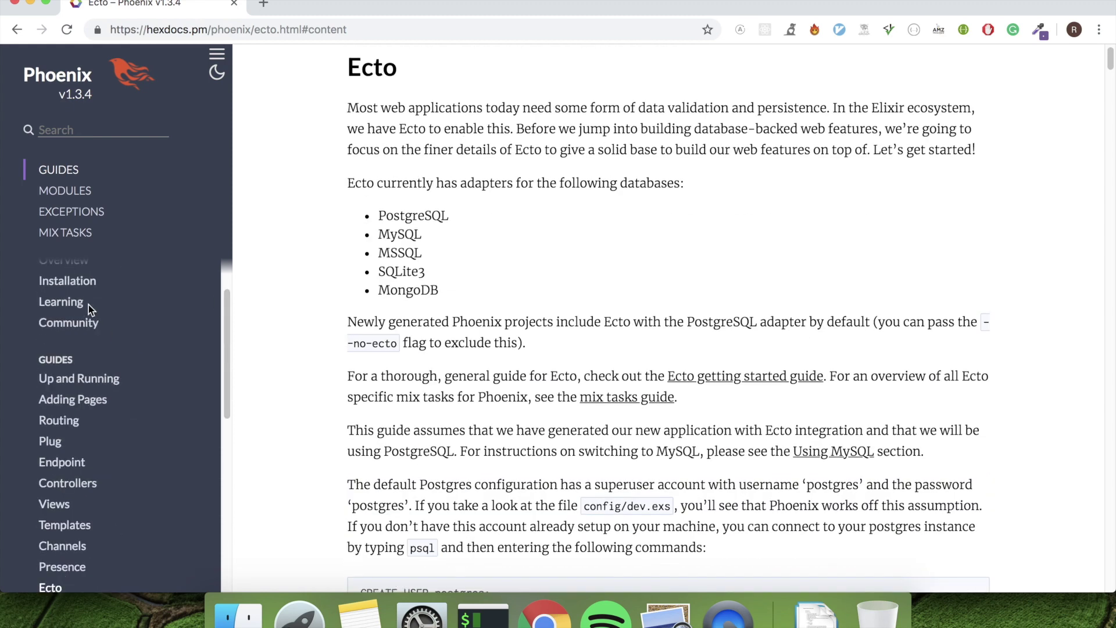
scroll(89, 305, "up", 2)
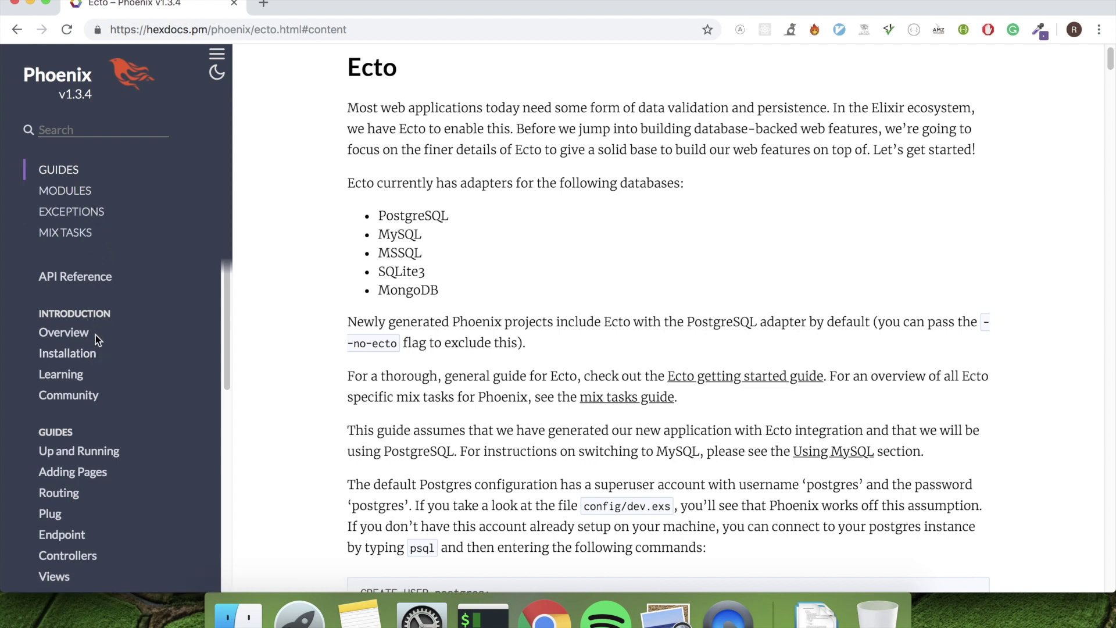
left_click(92, 349)
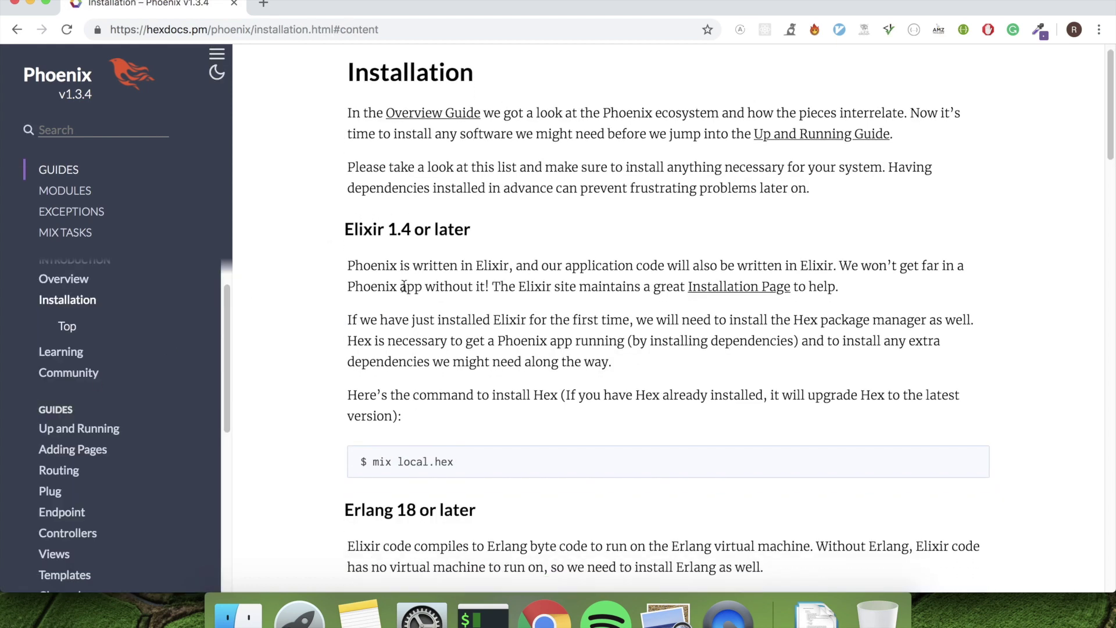
scroll(493, 307, "down", 2)
scroll(492, 303, "down", 5)
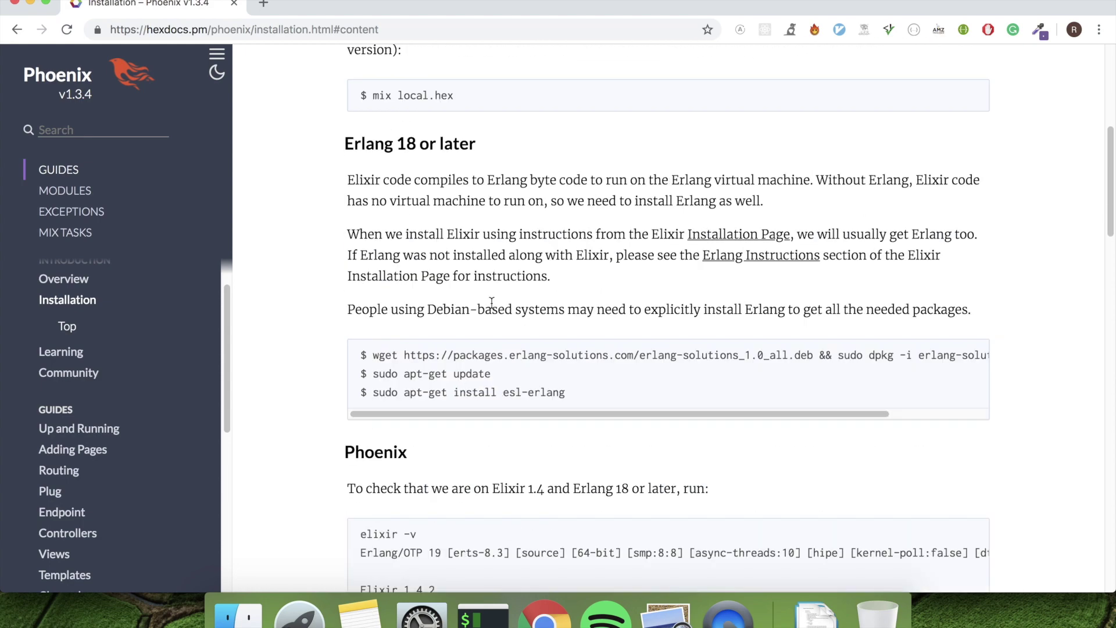
scroll(492, 302, "down", 1)
scroll(491, 303, "down", 4)
scroll(491, 303, "down", 3)
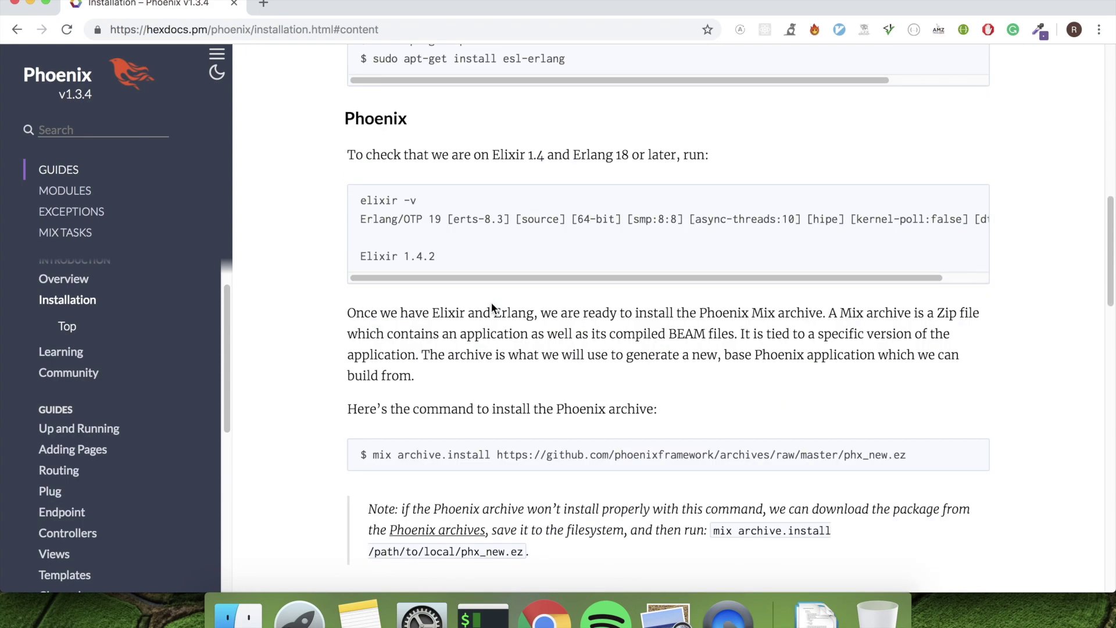
scroll(490, 303, "down", 1)
scroll(490, 303, "down", 3)
scroll(491, 303, "down", 6)
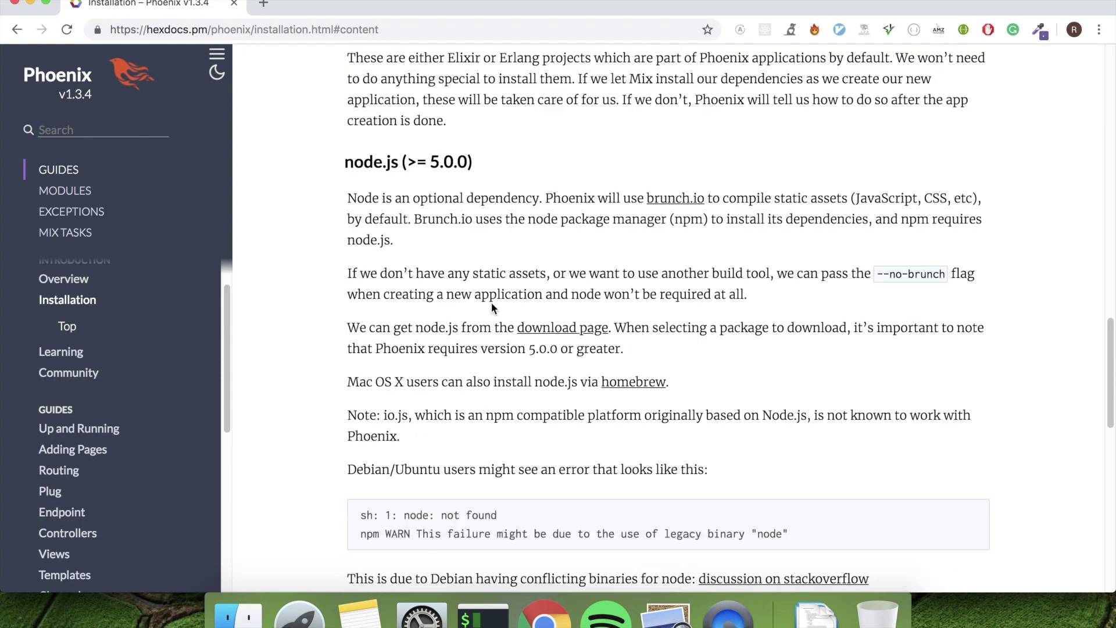
scroll(492, 303, "down", 8)
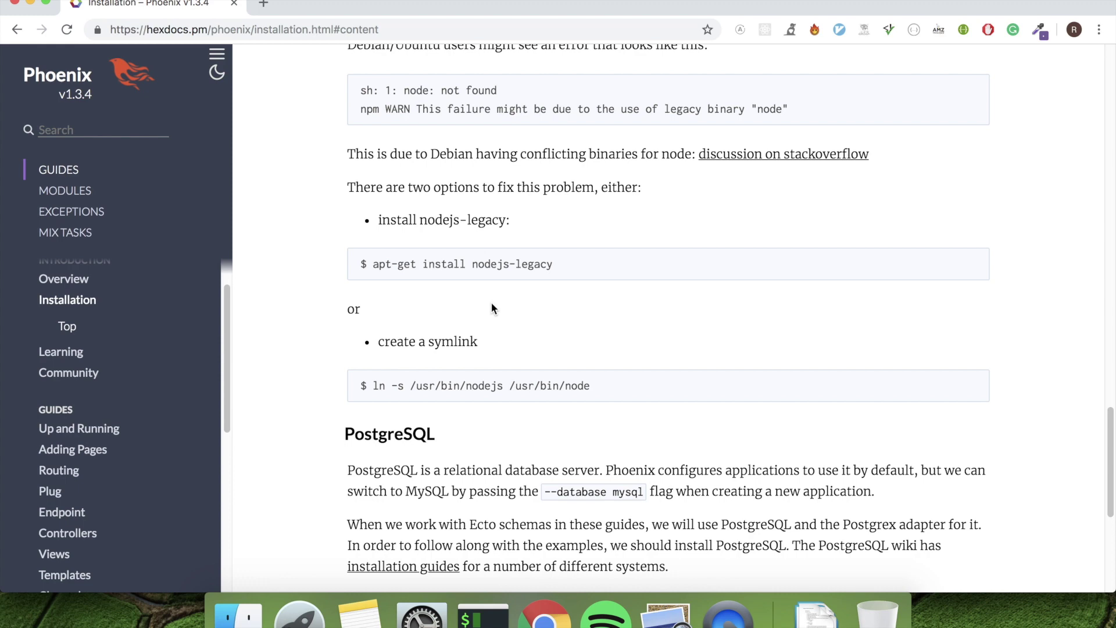
scroll(491, 302, "down", 1)
scroll(491, 303, "down", 3)
scroll(490, 303, "down", 2)
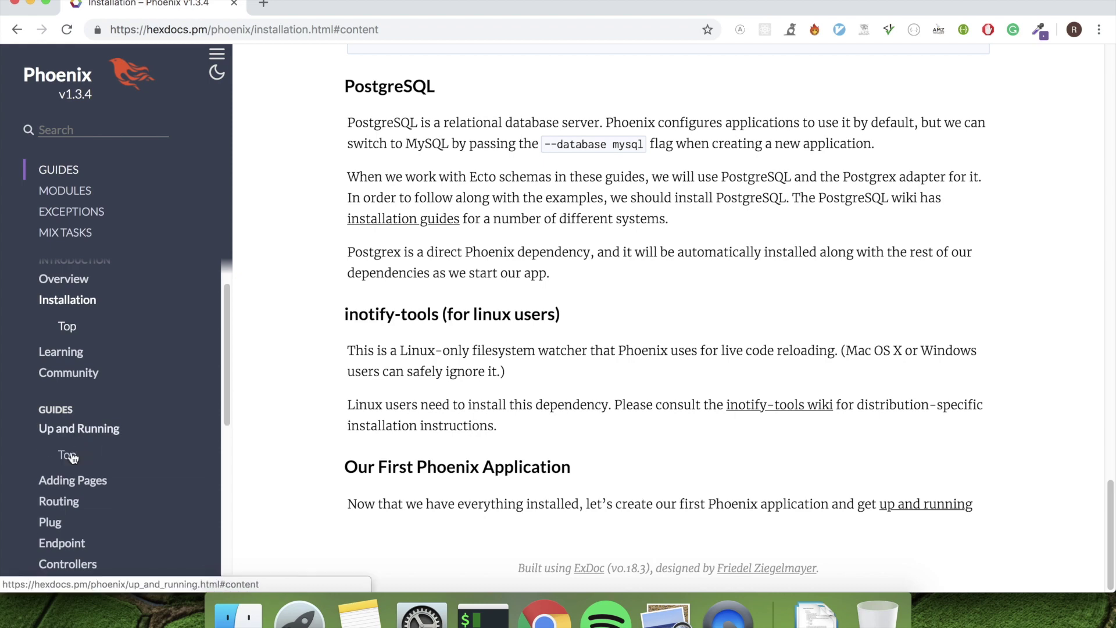
left_click(66, 452)
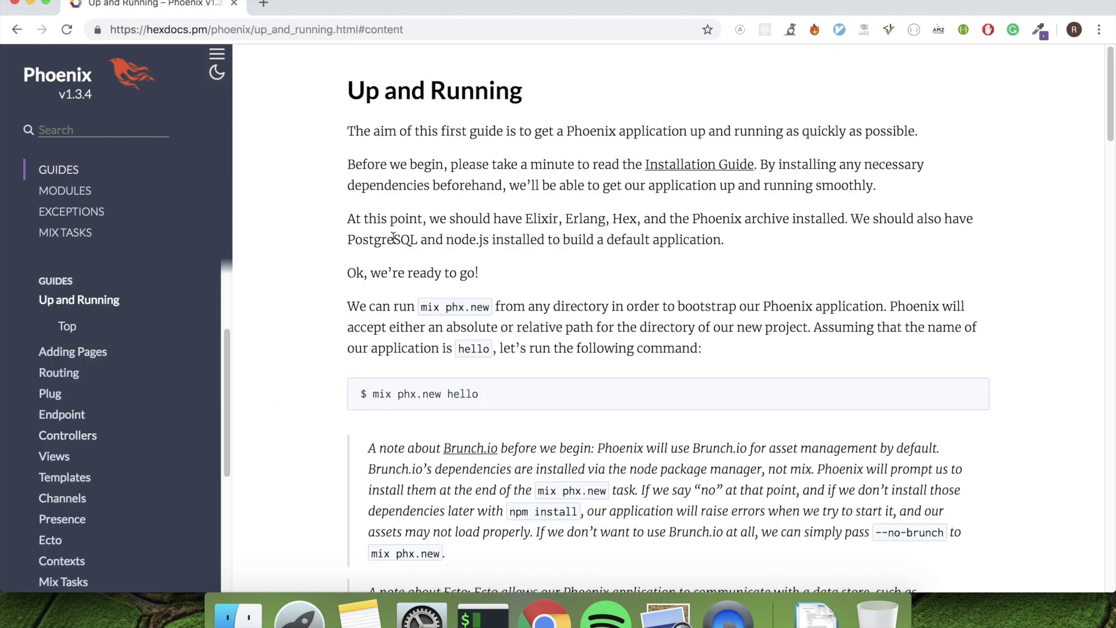
scroll(451, 324, "down", 1)
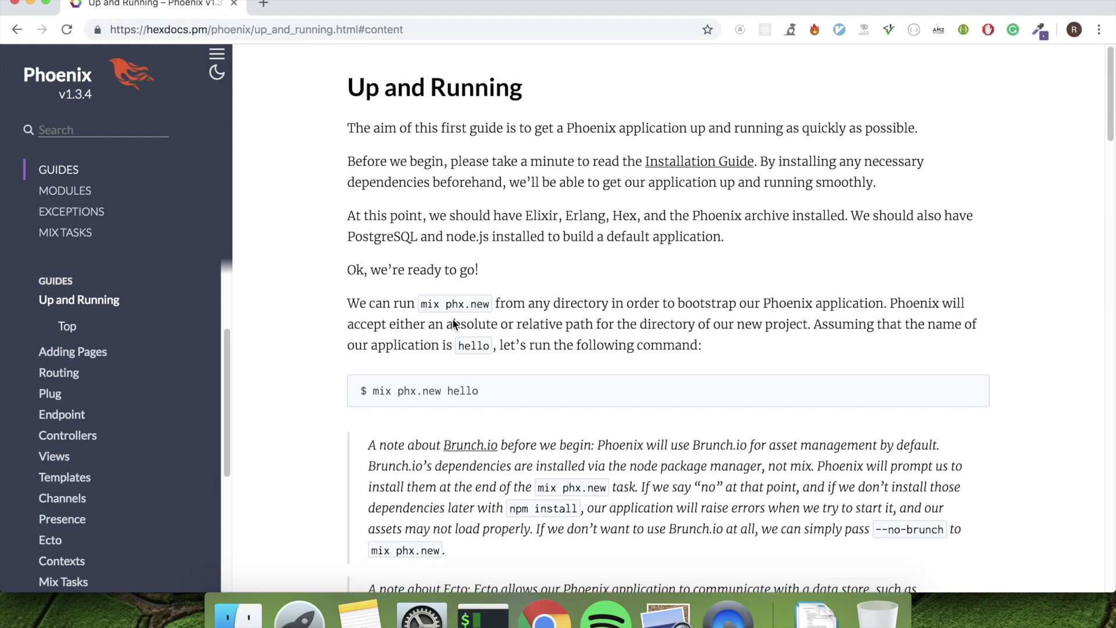
left_click_drag(373, 387, 480, 387)
key("super+c")
- Run the pasted 'mix phx.new' with the name changed to moviedb, answering Y to dependencies
left_click(483, 616)
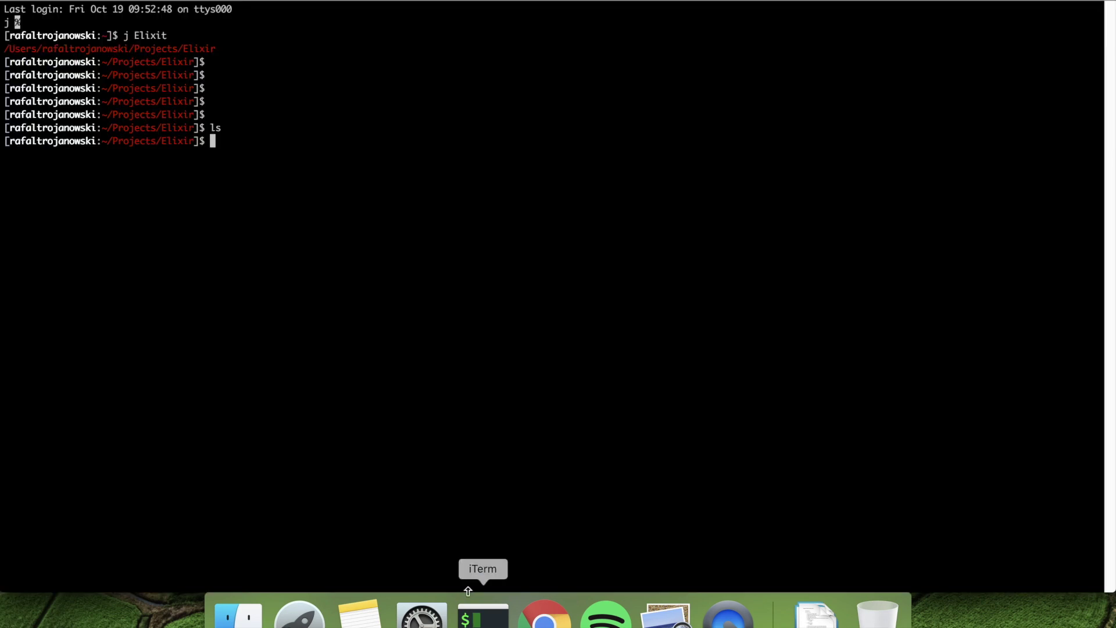
key("super+v")
key("BackSpace")
key("BackSpace")
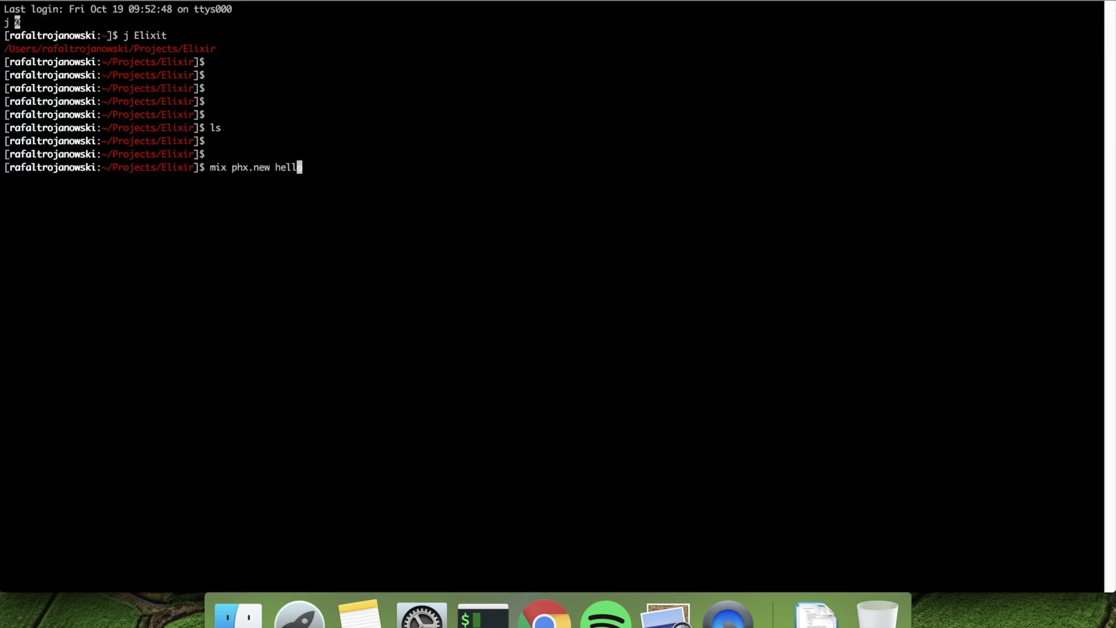
key("BackSpace")
key("BackSpace")
key("BackSpace")
type("mo")
type("viedb")
key("Return")
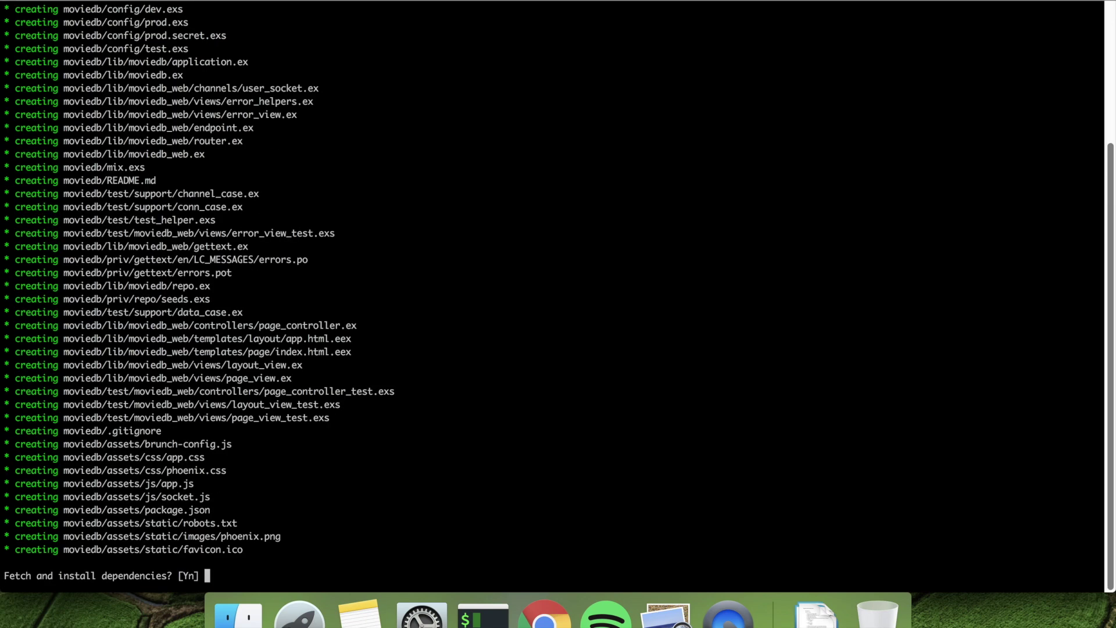
type("Y")
key("Return")
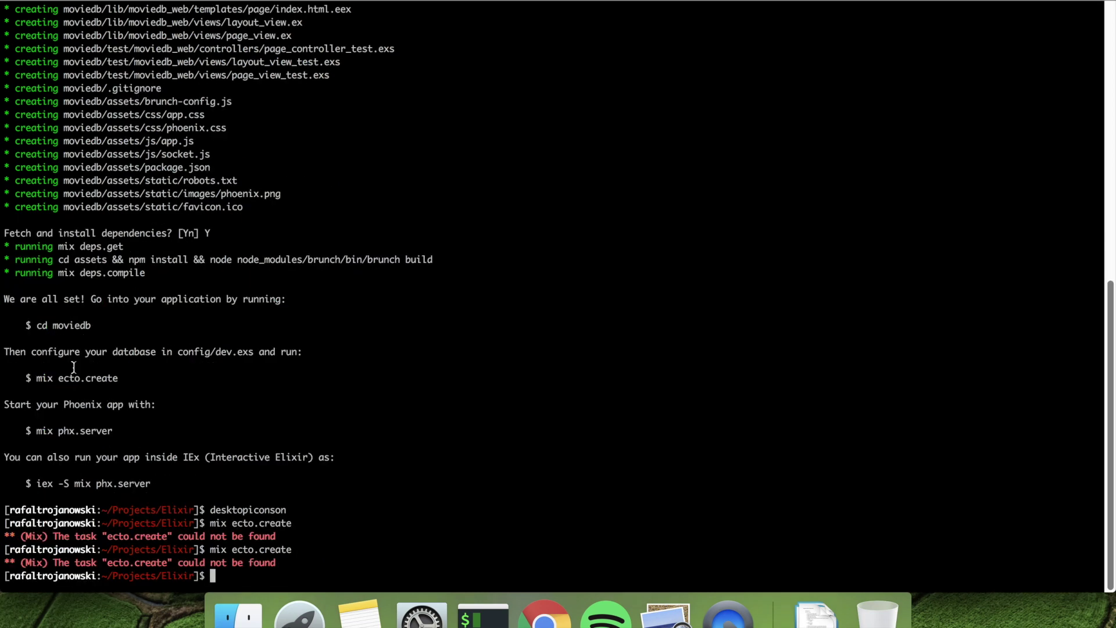
type("c")
type("d moviedb")
- Enter the moviedb folder, run mix ecto.create, and open the project with mvim
key("Return")
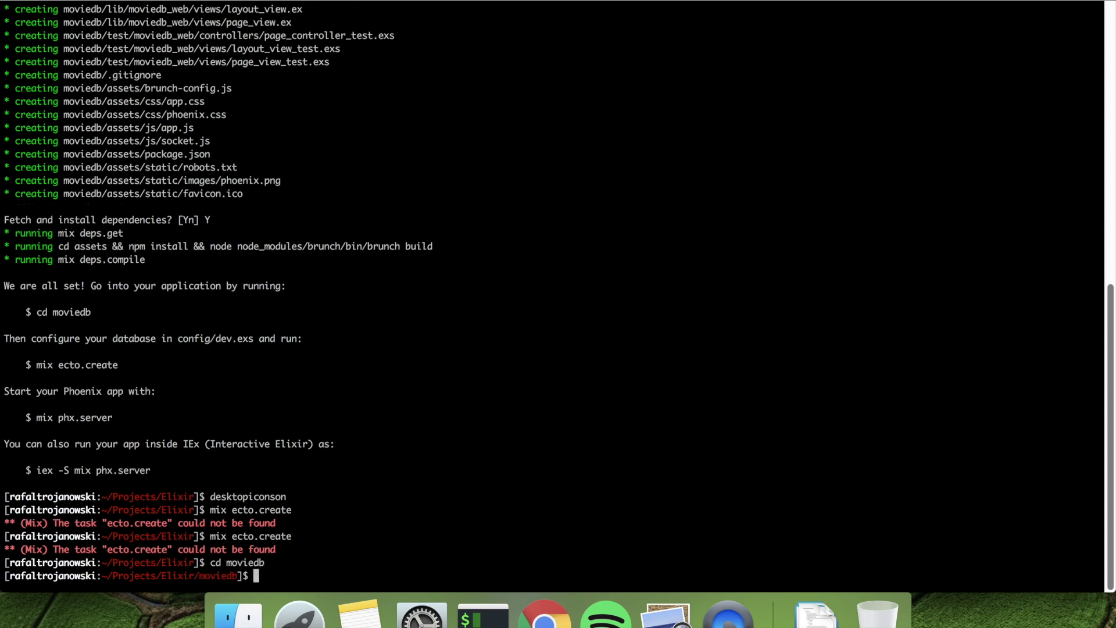
type("cd moviedb")
key("Return")
type("mix ecto.create")
key("Return")
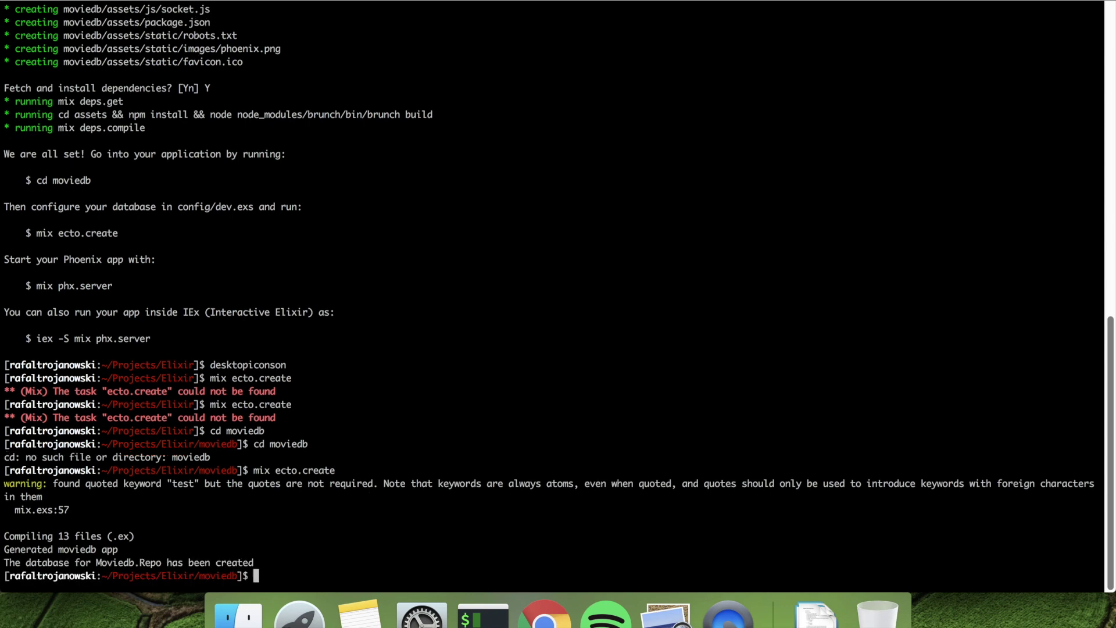
type("mvim")
key("Return")
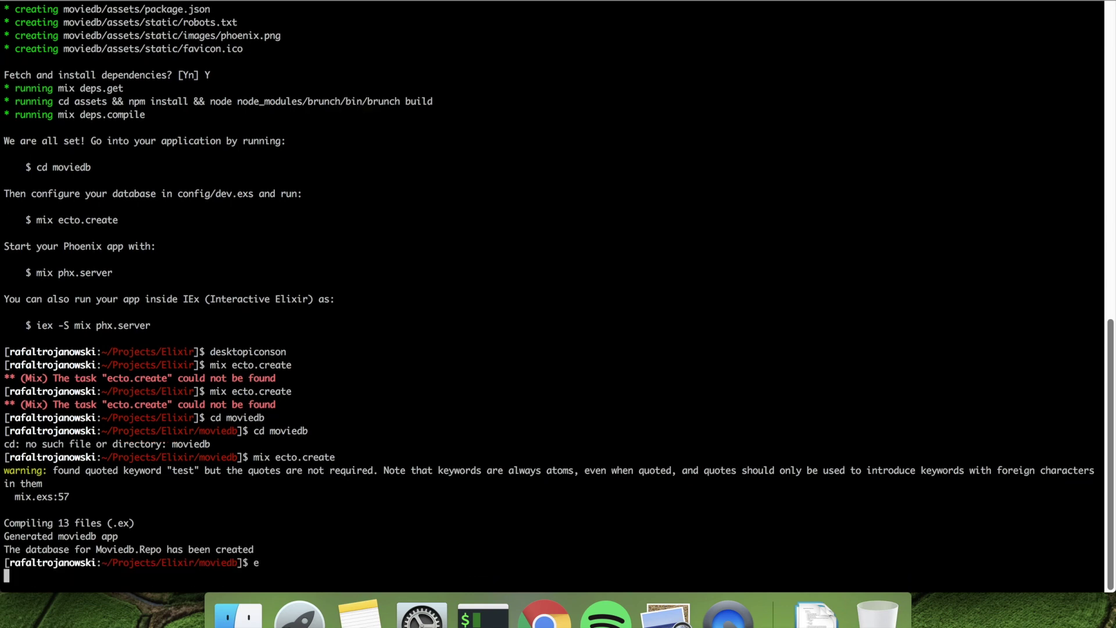
- Expand config/ in NERDTree and read through config.exs
key("j")
key("j")
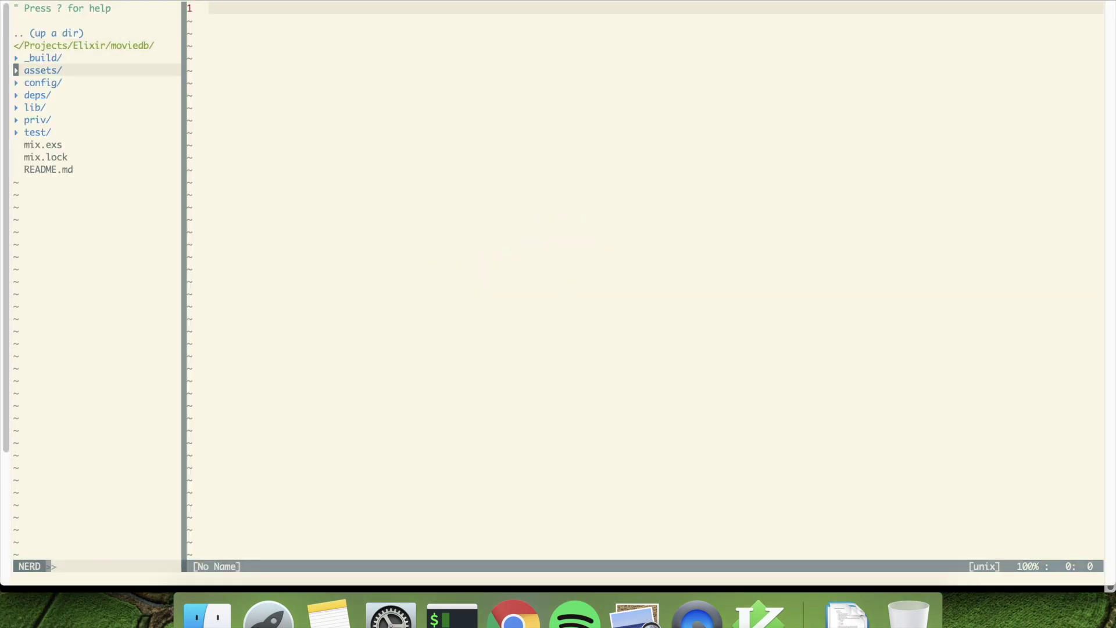
key("j")
key("o")
key("j")
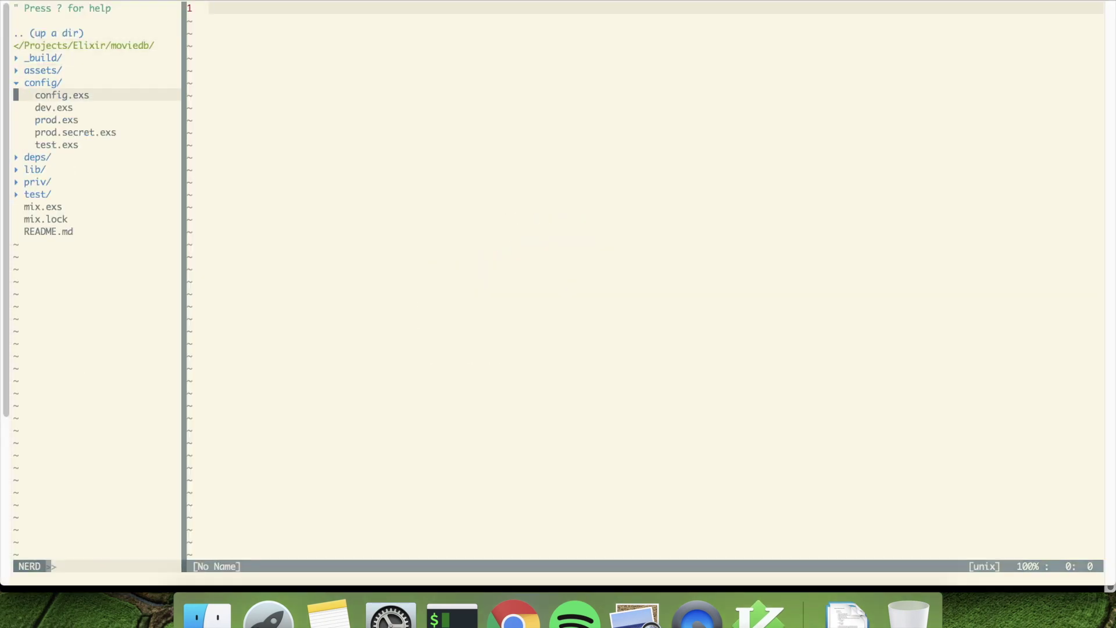
key("Return")
key("j")
key("j")
key("j")
key("j")
key("j")
key("j")
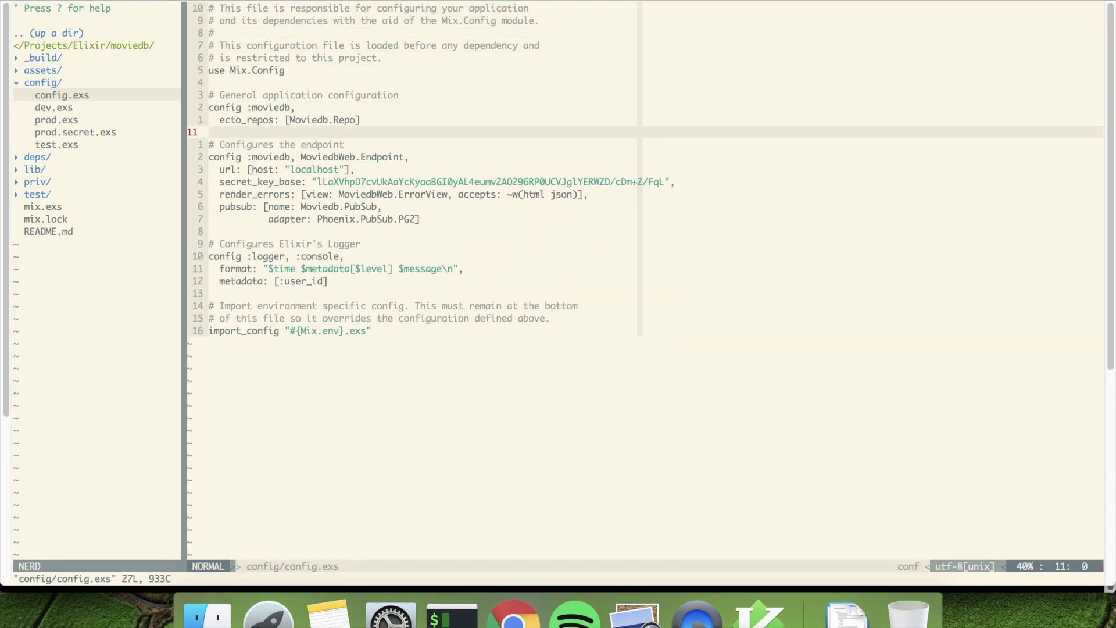
key("j")
key("j")
key("j")
key("j")
key("j")
key("j")
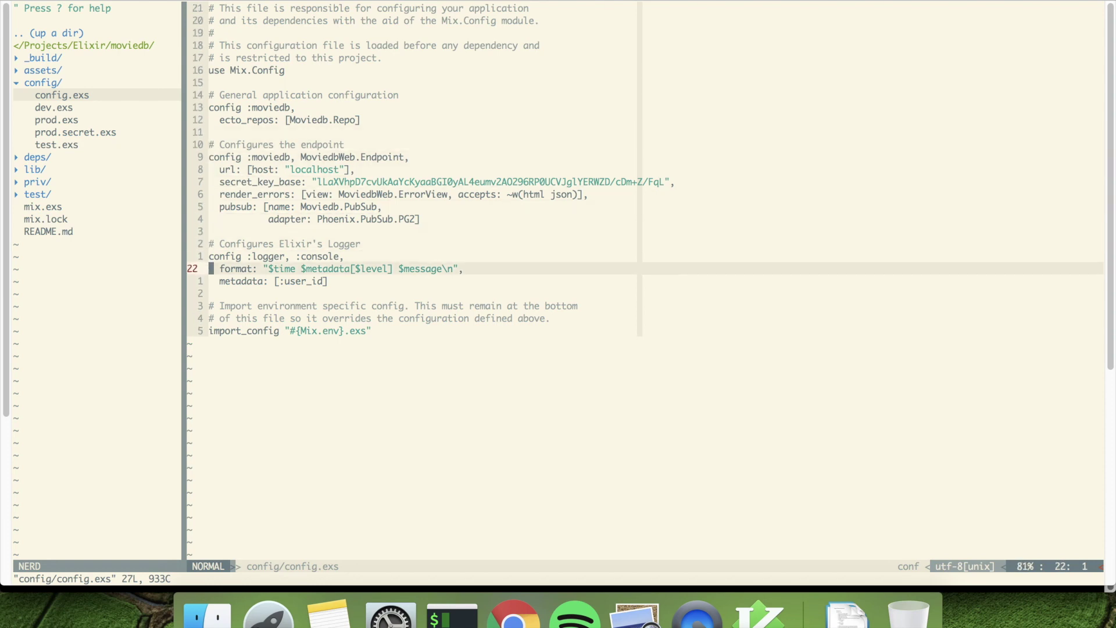
- Open dev.exs and scroll down to its Moviedb.Repo database settings
key("j")
key("j")
key("j")
key("ctrl+w")
key("h")
key("j")
key("Return")
key("j")
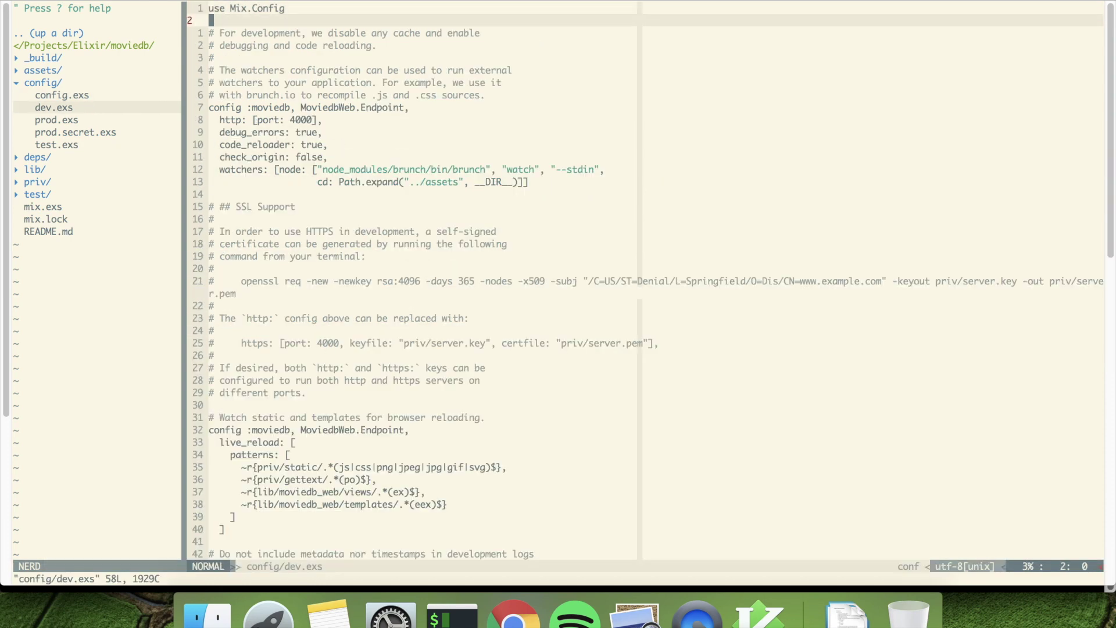
key("j")
key("j")
key("j")
key("j")
key("j")
key("j")
key("j")
key("j")
key("j")
key("j")
key("j")
key("j")
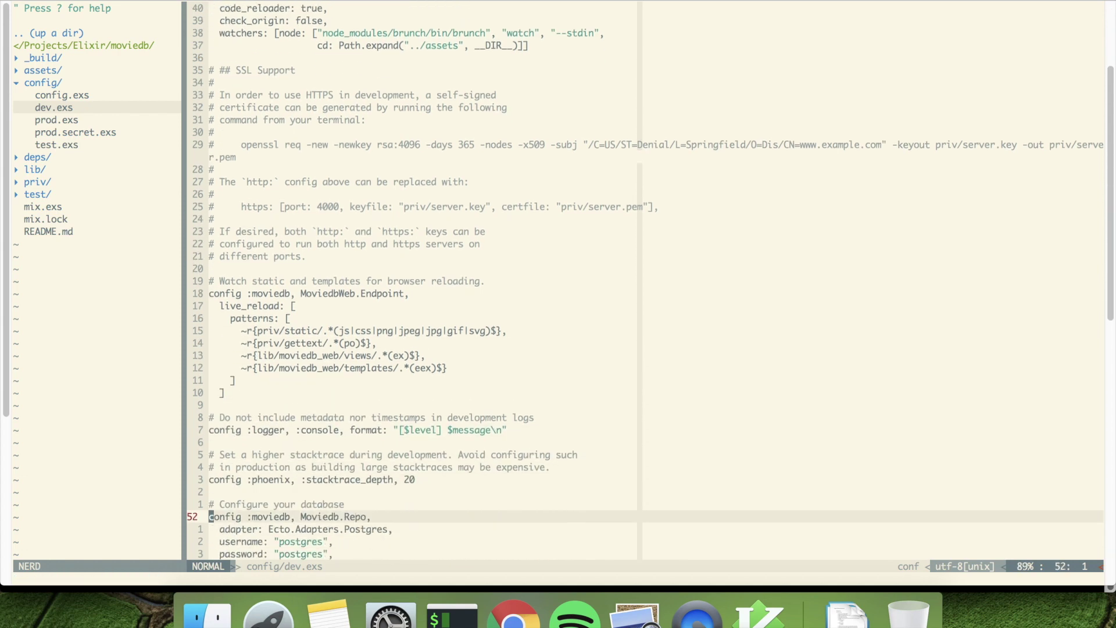
key("j")
key("j")
key("j")
- Browse prod.exs and prod.secret.exs in the file tree, then return to dev.exs
key("ctrl+w")
key("h")
key("j")
key("k")
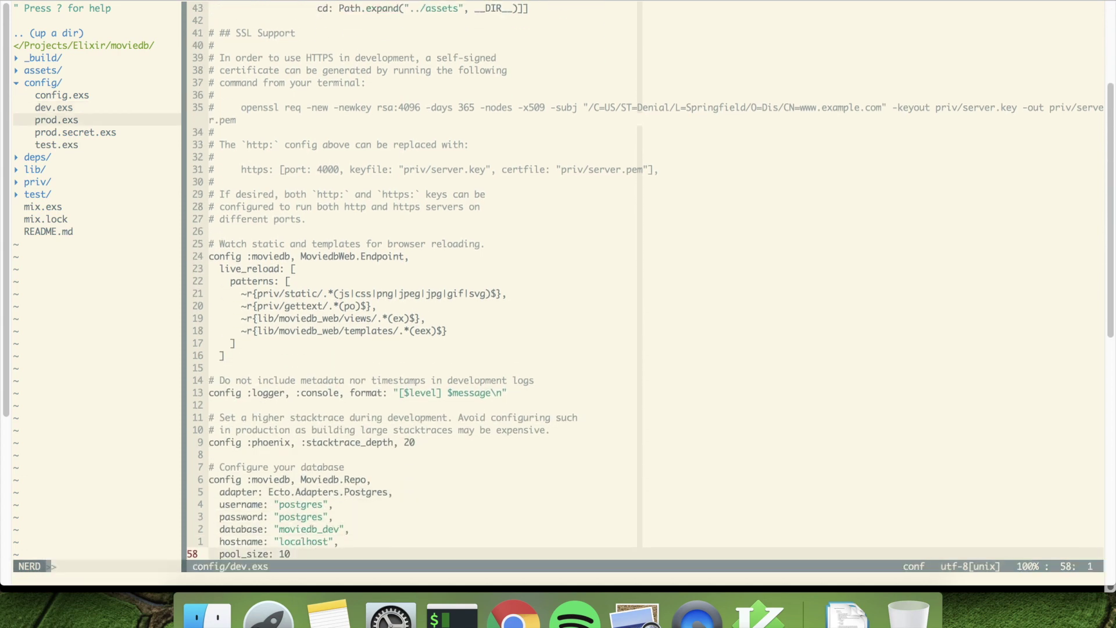
key("k")
key("k")
key("j")
key("j")
key("j")
key("j")
key("j")
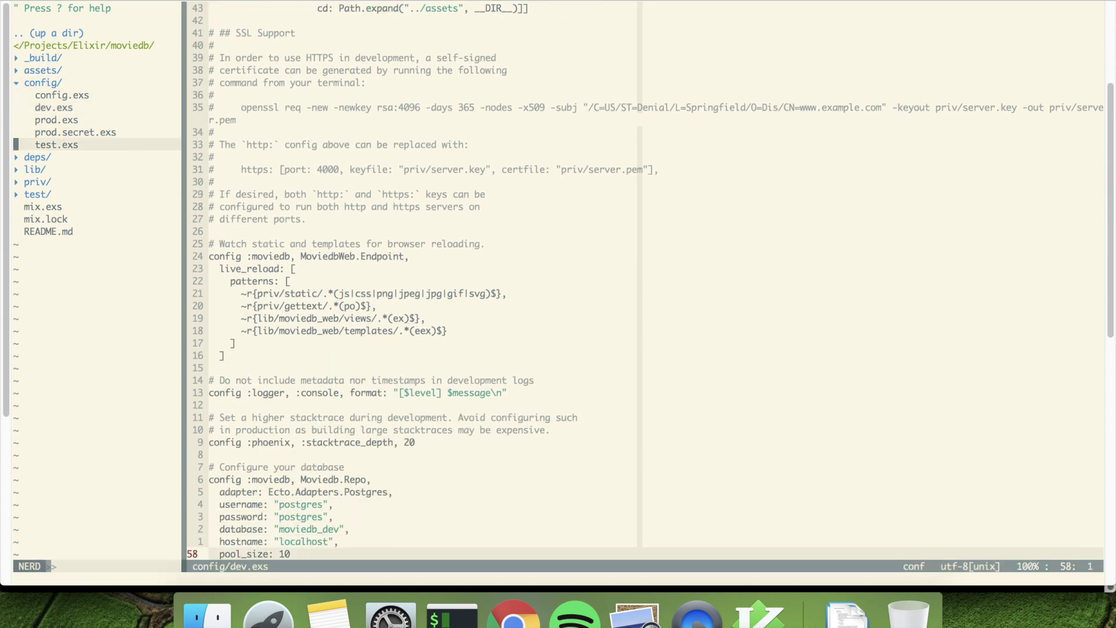
key("j")
key("k")
key("k")
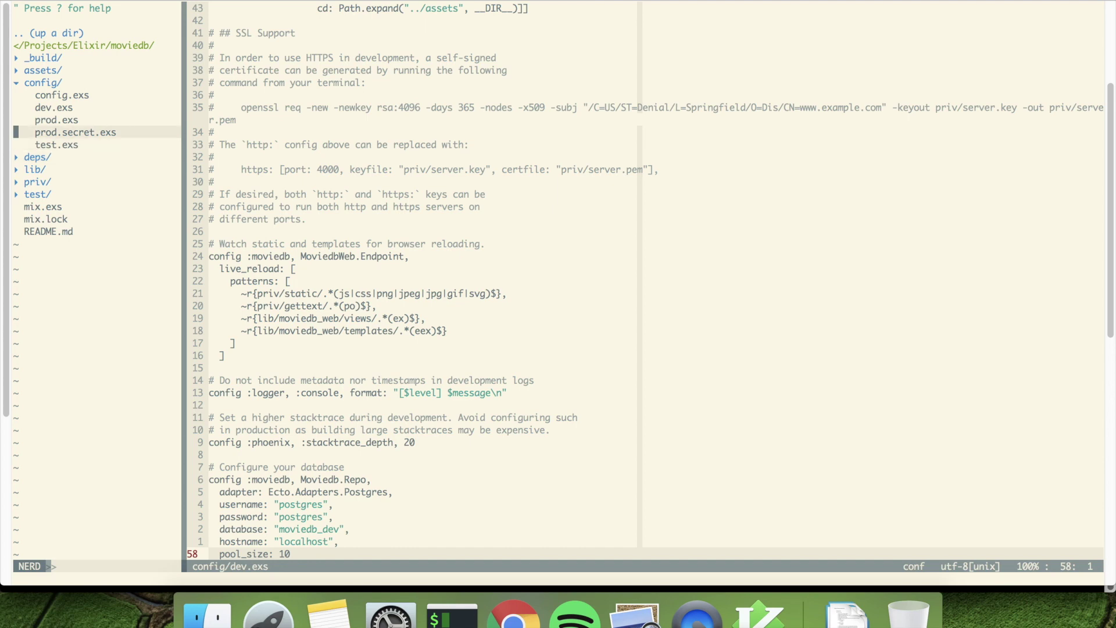
key("ctrl+w")
key("l")
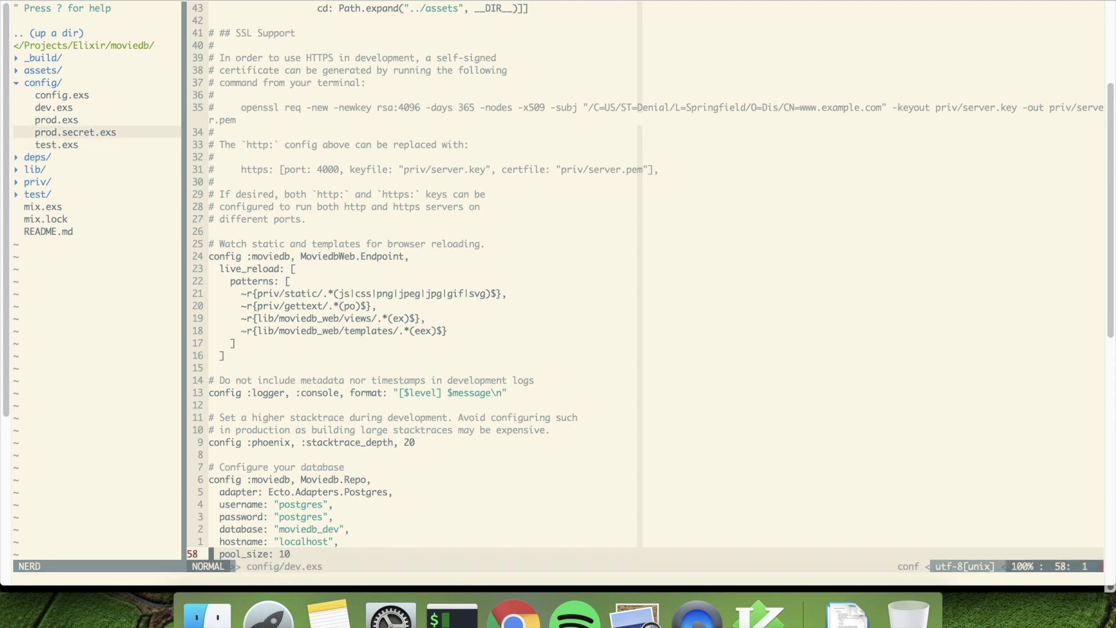
type("wk?data")
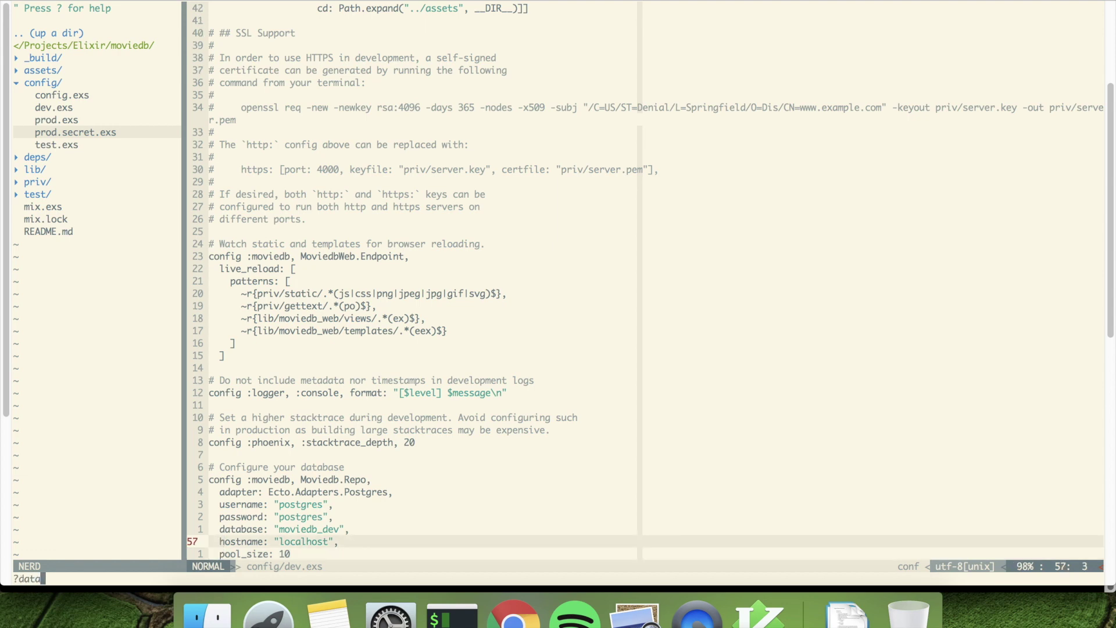
- Search the project for 'database' with :Ack and jump to the dev.exs match
key("Escape")
type(":Ack datan")
key("BackSpace")
type("base")
key("Return")
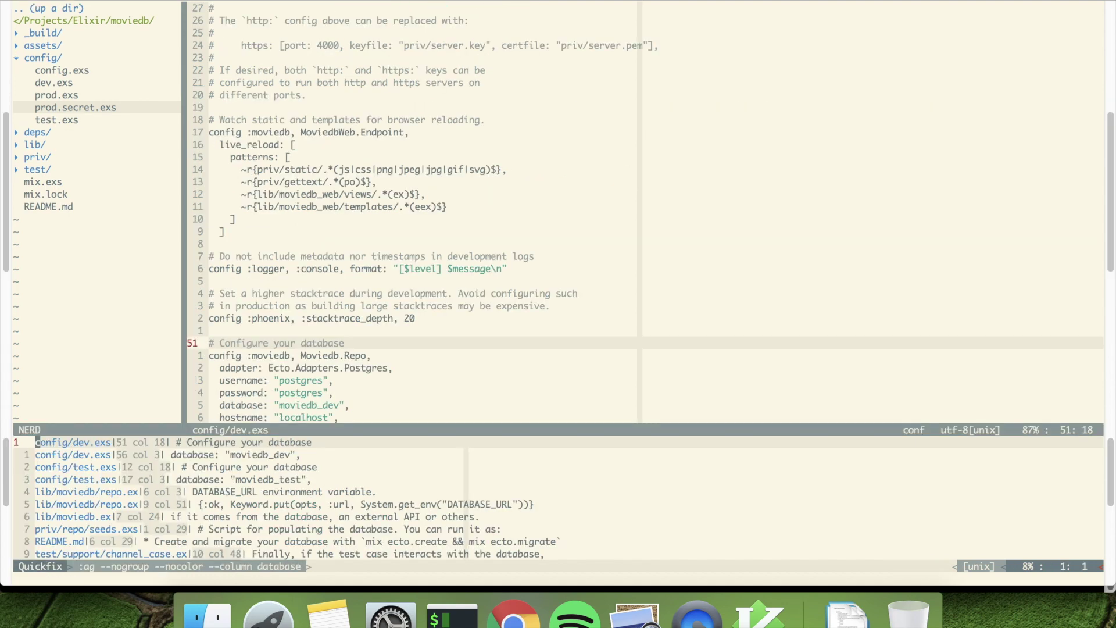
key("Return")
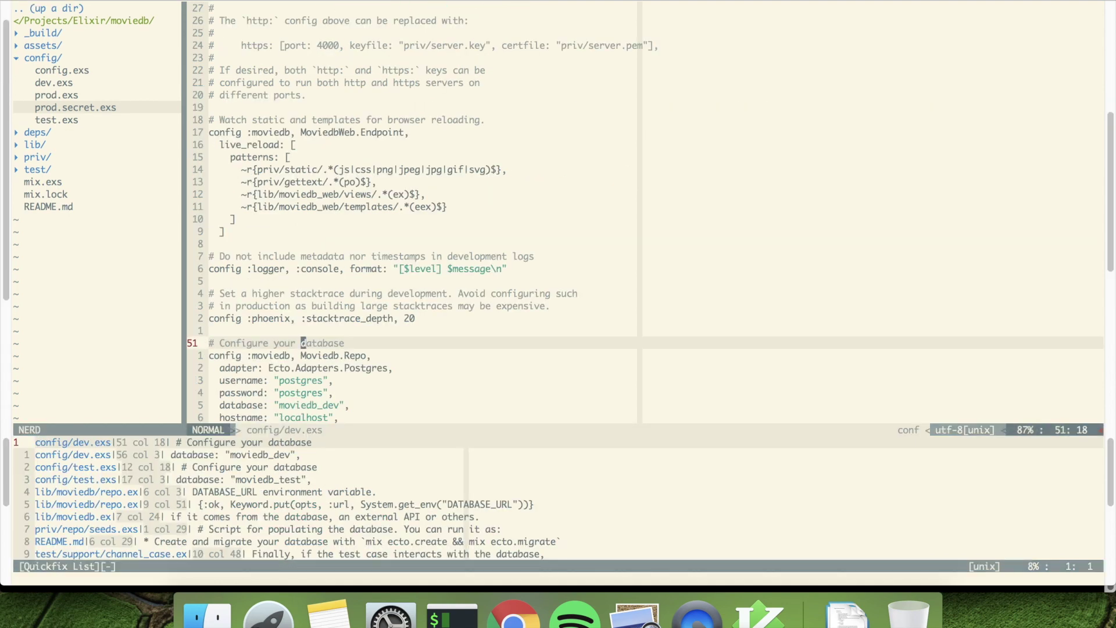
- Move through the Moviedb.Repo settings, from pool_size up to the 'Configure your database' comment
key("Return")
key("Return")
key("k")
key("k")
key("j")
key("j")
key("j")
key("j")
key("j")
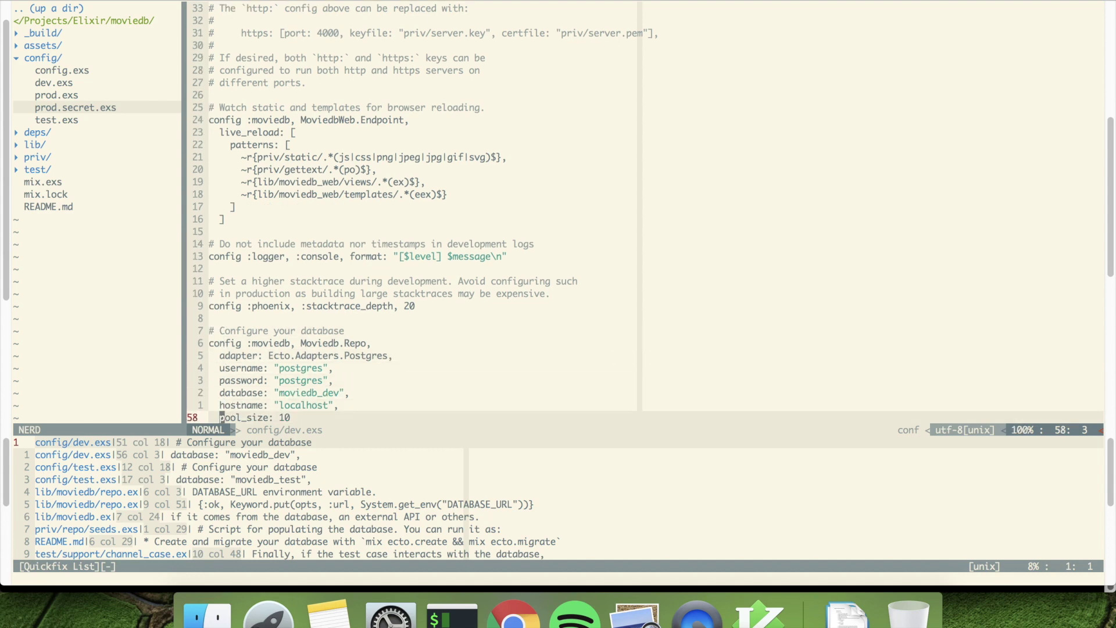
key("k")
key("k")
key("k")
key("k")
key("k")
key("k")
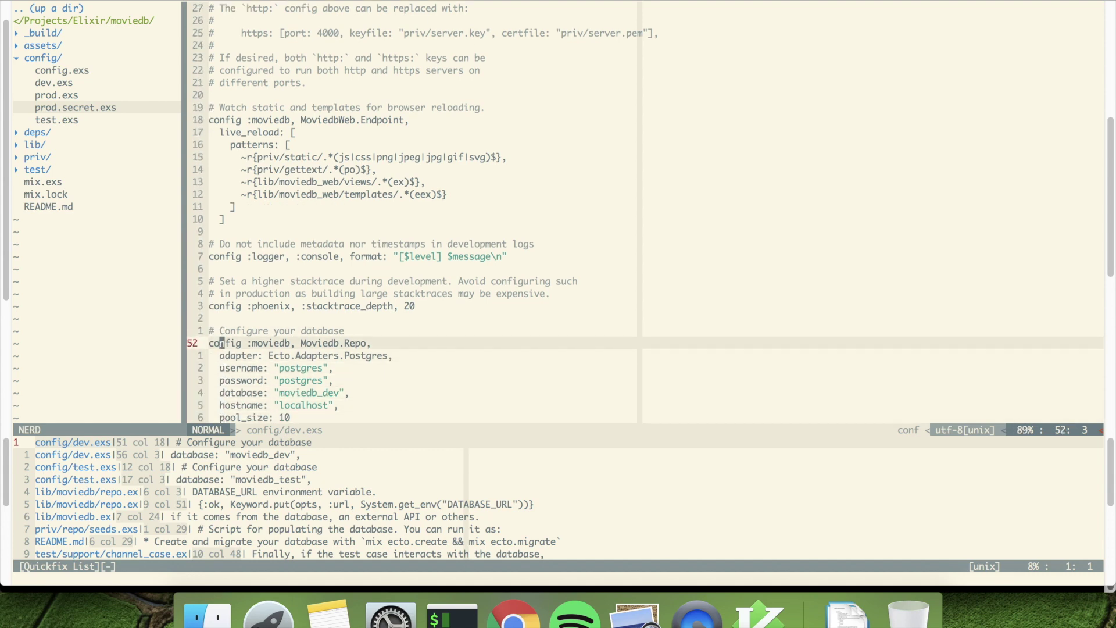
key("k")
key("w")
key("w")
key("j")
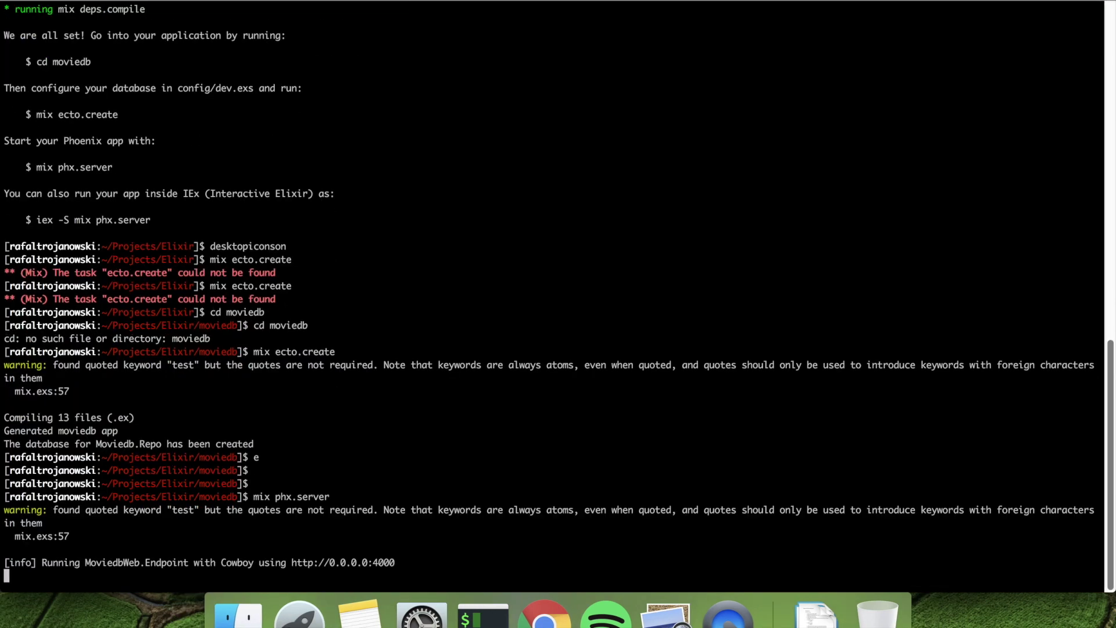
- View the welcome page at localhost:4000, then stop mix phx.server and try git status
key("super+Tab")
key("super+Tab")
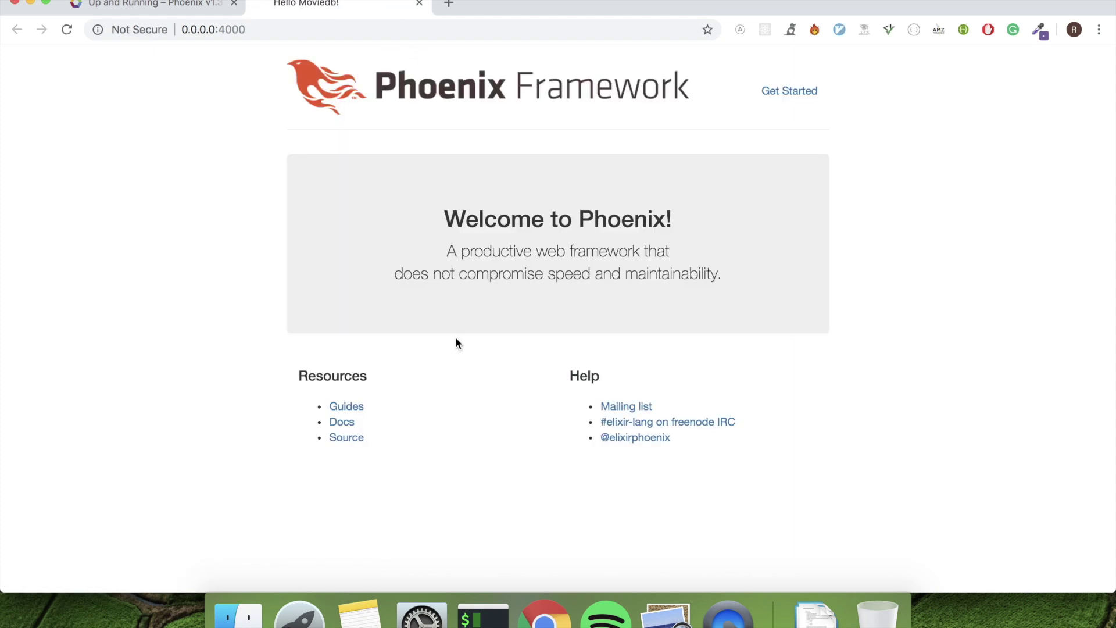
key("super+Tab")
type("q")
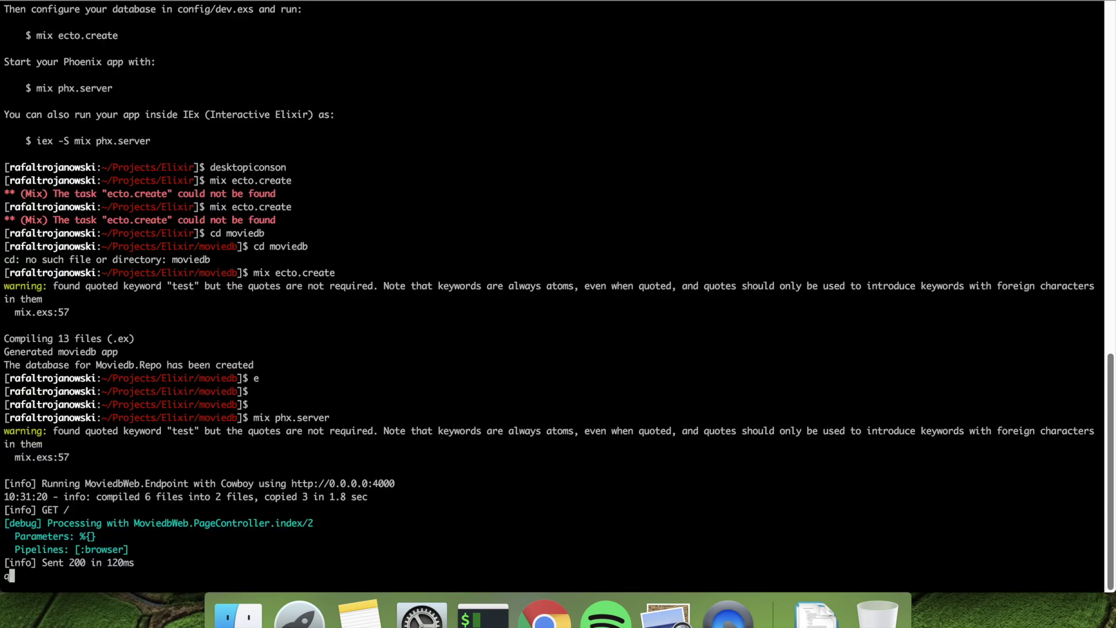
key("ctrl+c")
key("ctrl+c")
key("Return")
type("git")
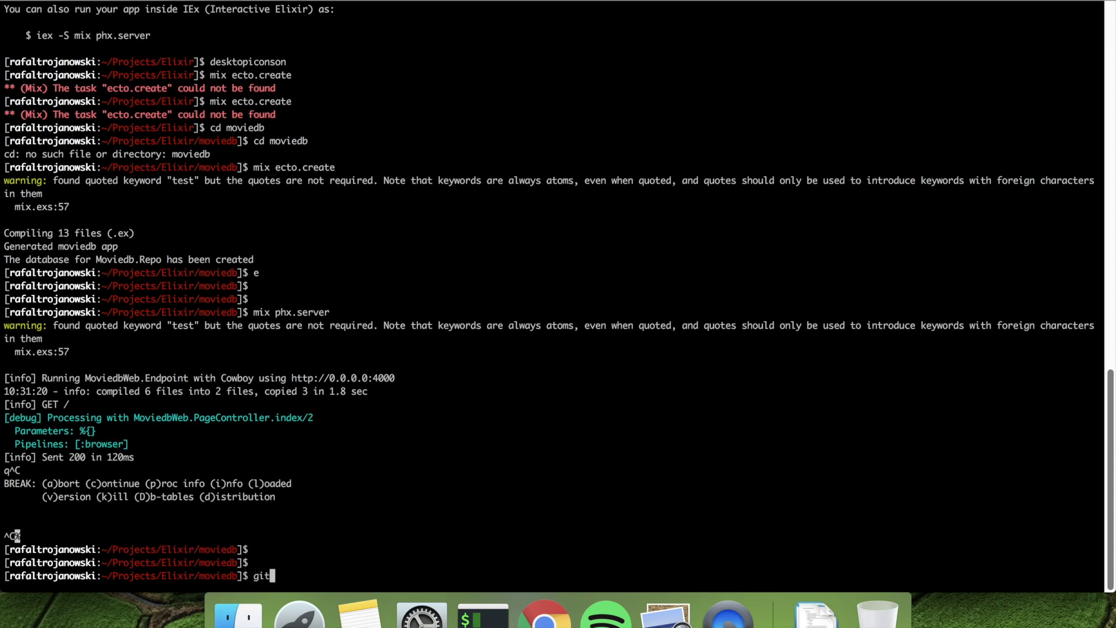
type(" stauts")
key("Return")
type("git")
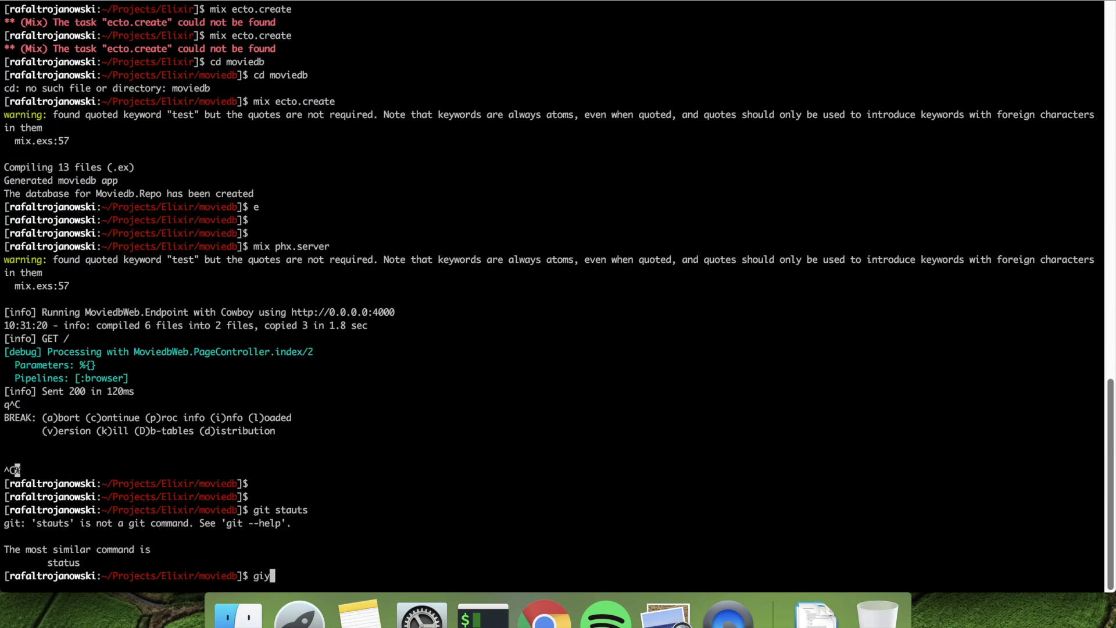
type(" init")
- Initialize git, check status, and commit all files with the message 'create project'
key("Return")
type("gs")
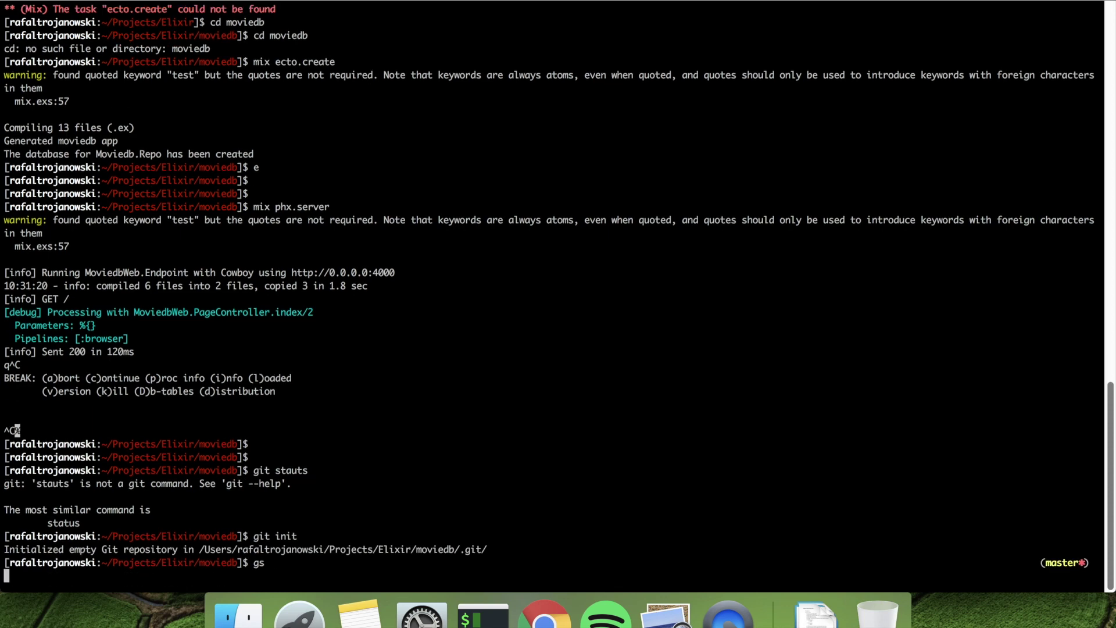
key("Return")
type("git cogit comm")
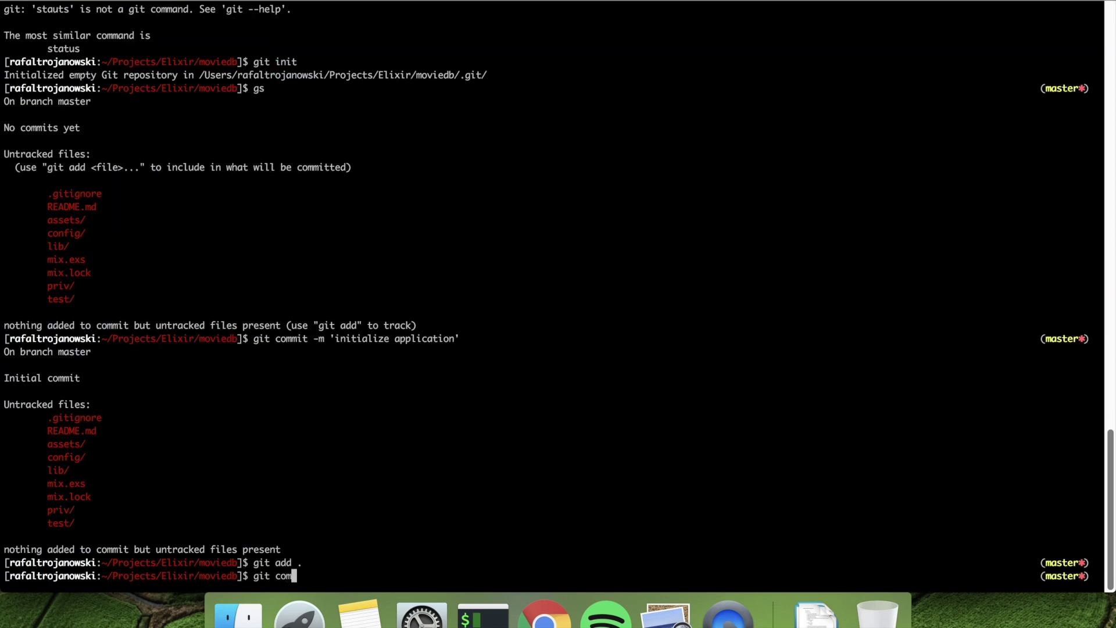
type("it -m 'create")
type(" projext")
key("BackSpace")
key("BackSpace")
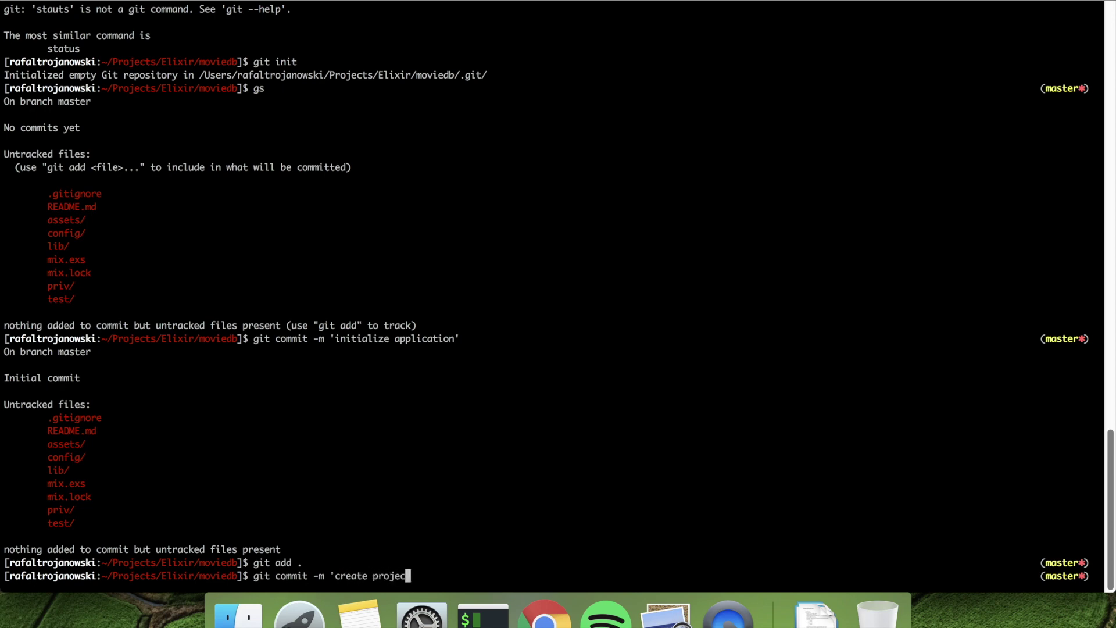
type("ct'")
key("Return")
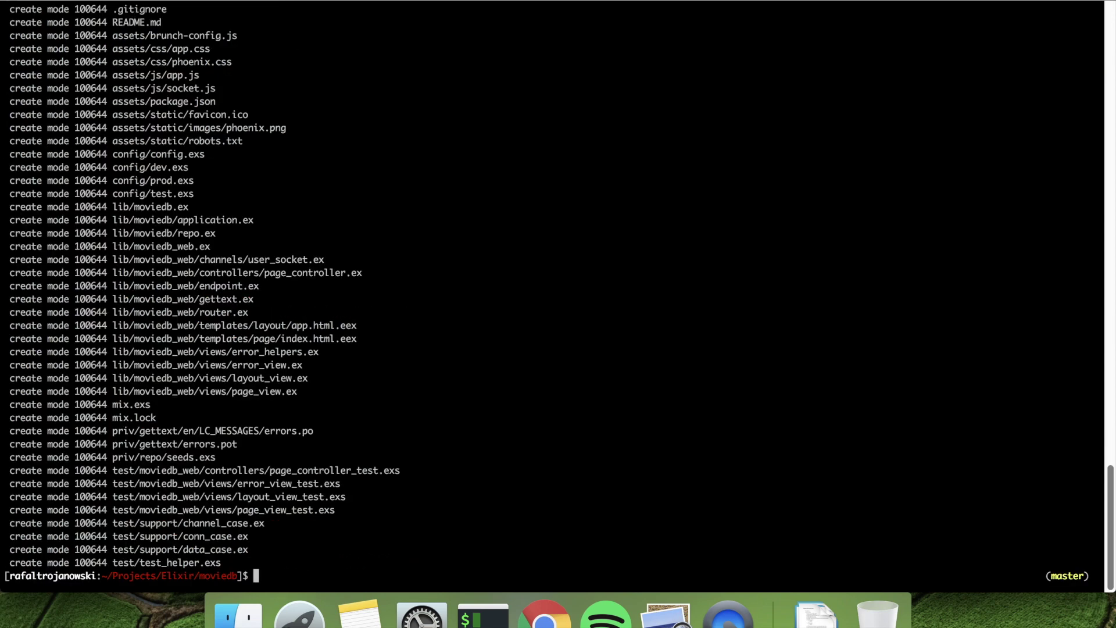
key("Return")
key("Return")
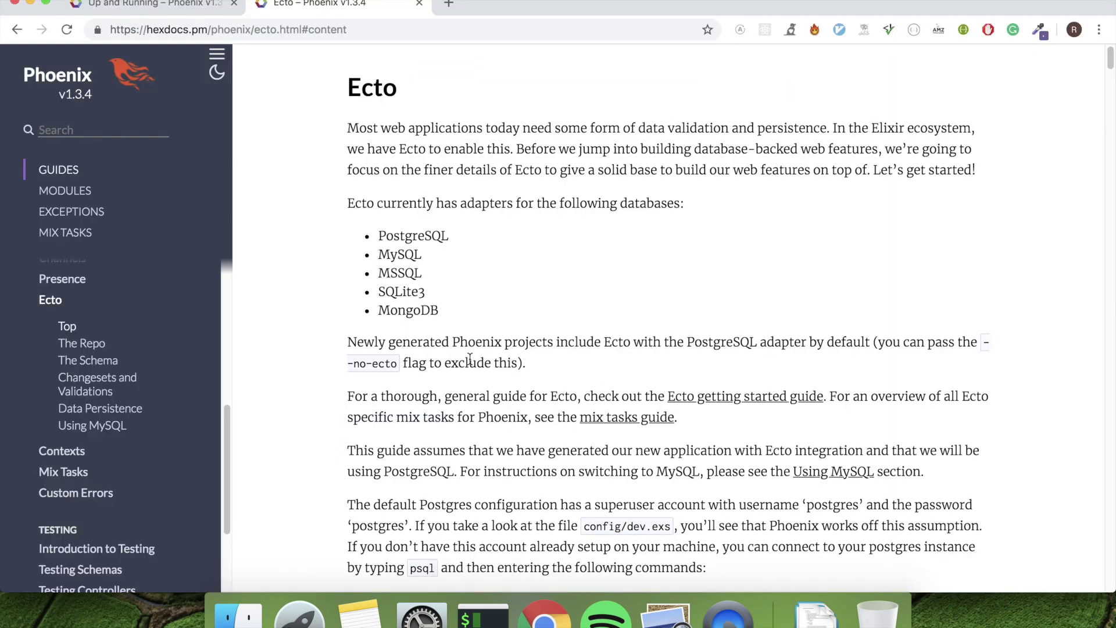
scroll(469, 364, "down", 5)
scroll(469, 365, "down", 1)
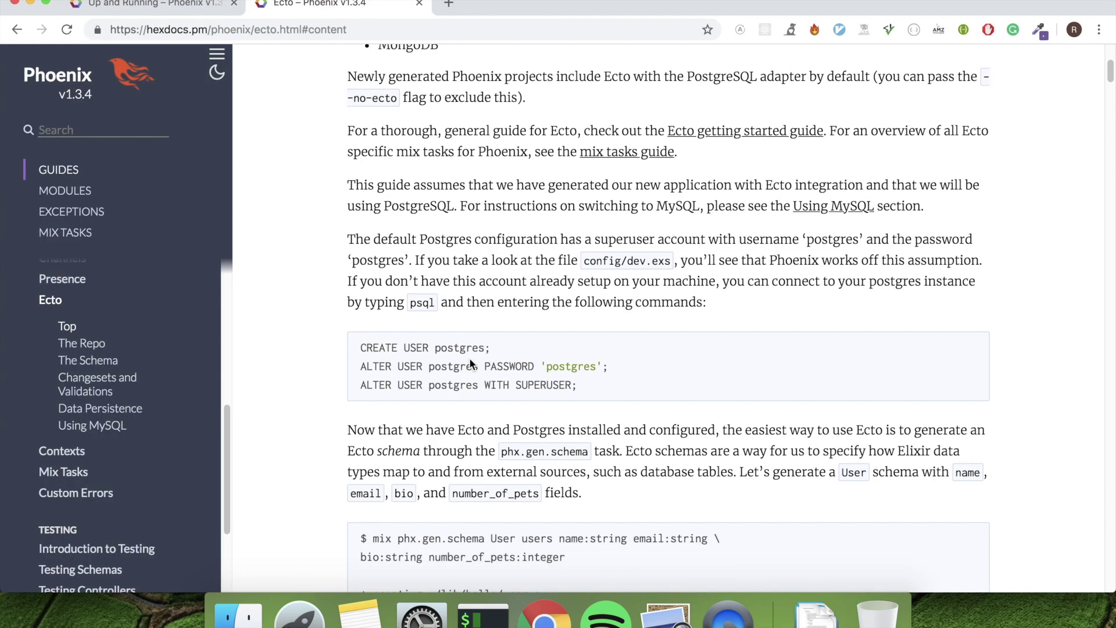
scroll(469, 357, "down", 1)
scroll(468, 358, "down", 1)
scroll(467, 360, "down", 4)
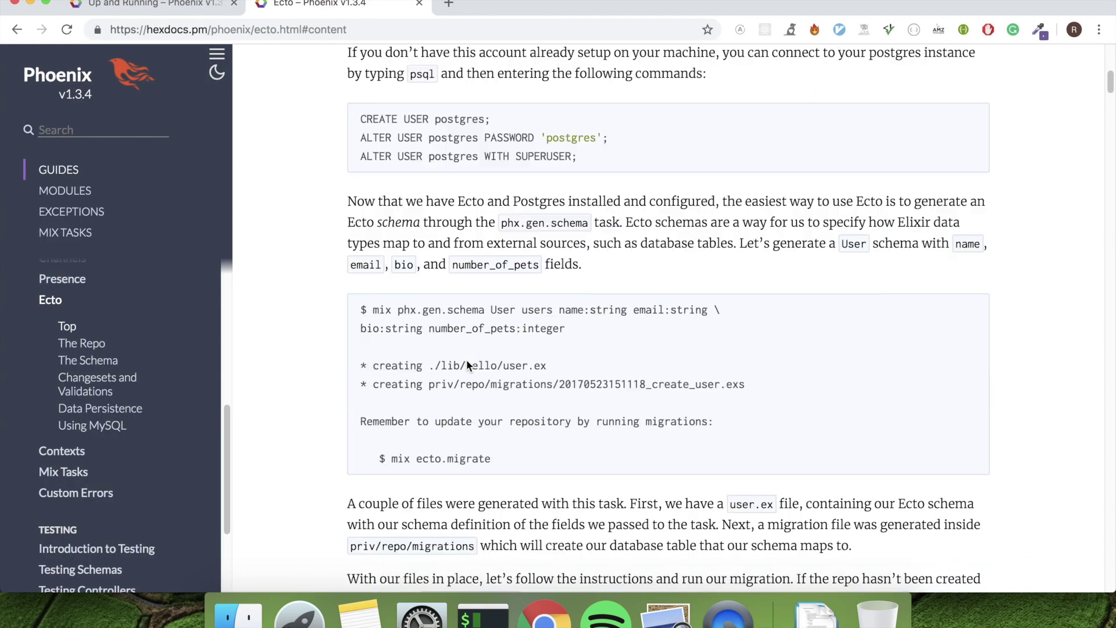
- Bring up the 'mix phx.gen.schema User' example in the Ecto guide and select its arguments
key("super+Tab")
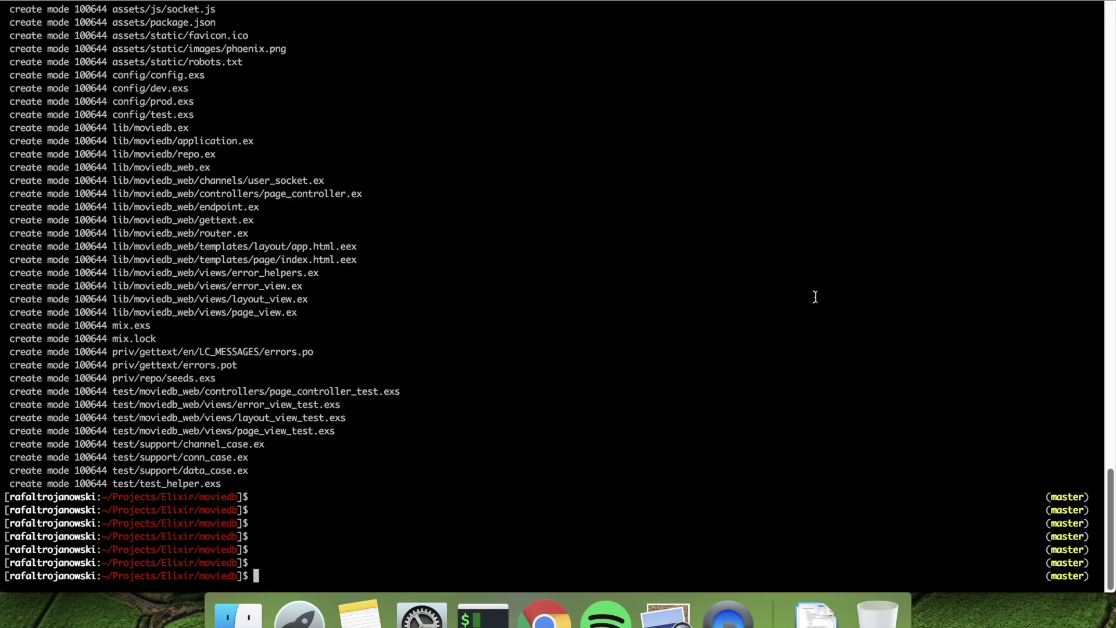
type("mi")
key("super+Tab")
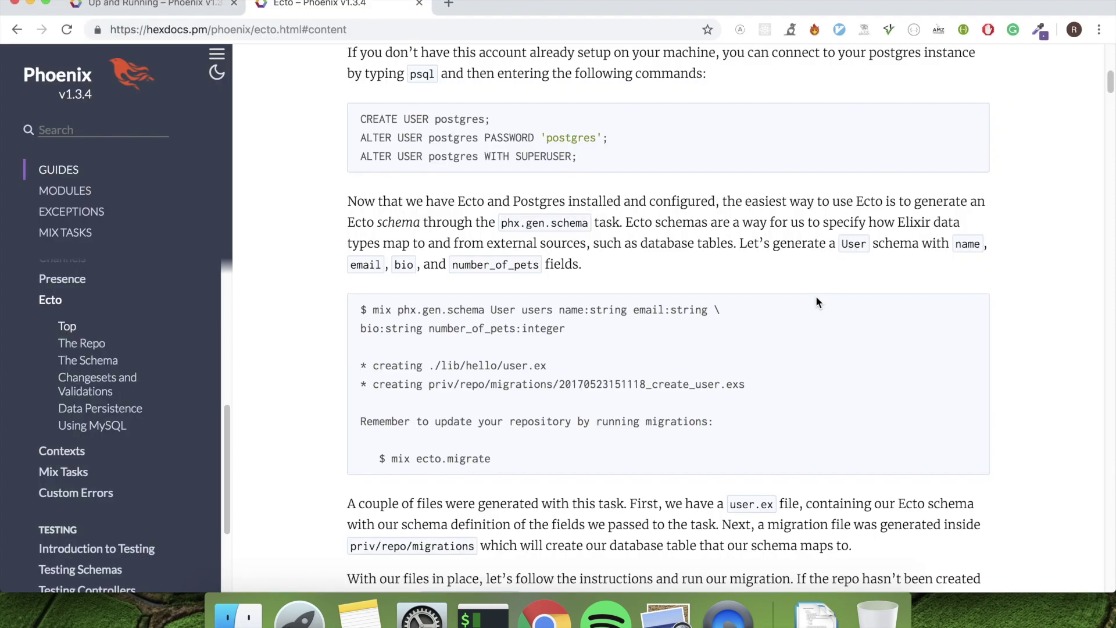
left_click_drag(582, 327, 486, 319)
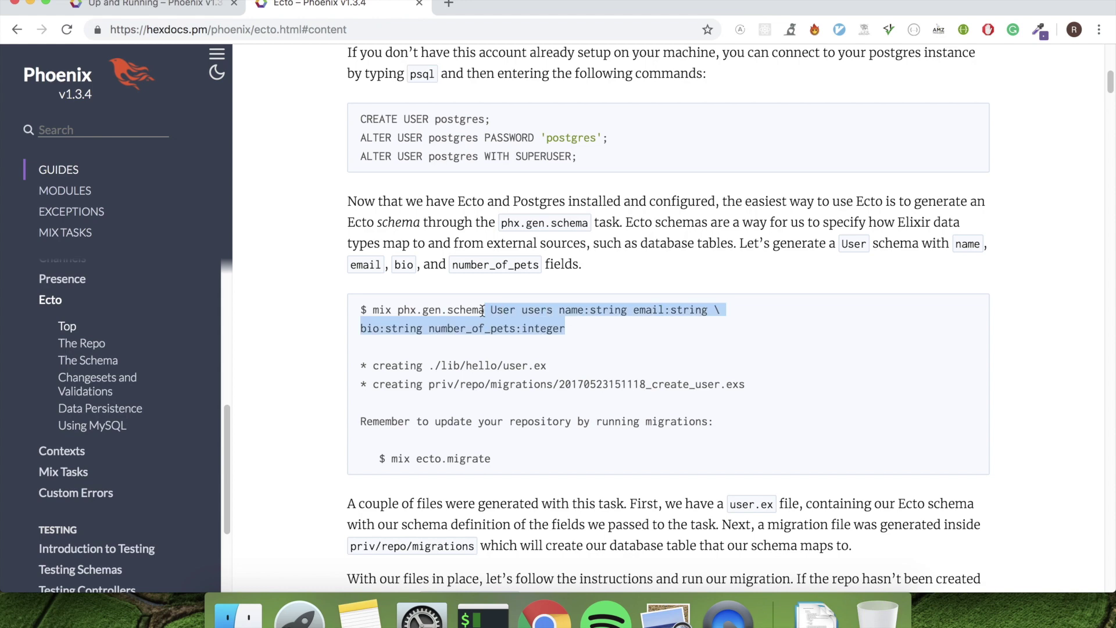
left_click(486, 319)
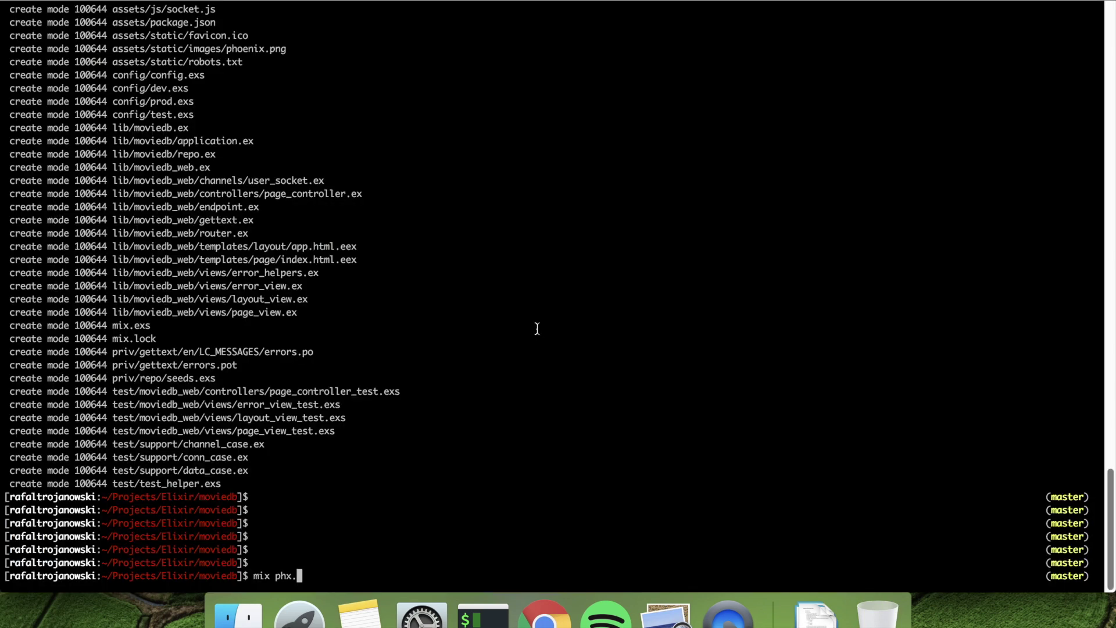
type("gen.shema Movie movies title:string text:text")
- Generate the Movie schema with title:string and text:text, fixing the misspelled task name
key("Return")
key("Up")
key("ctrl+a")
key("Right")
key("Right")
key("Right")
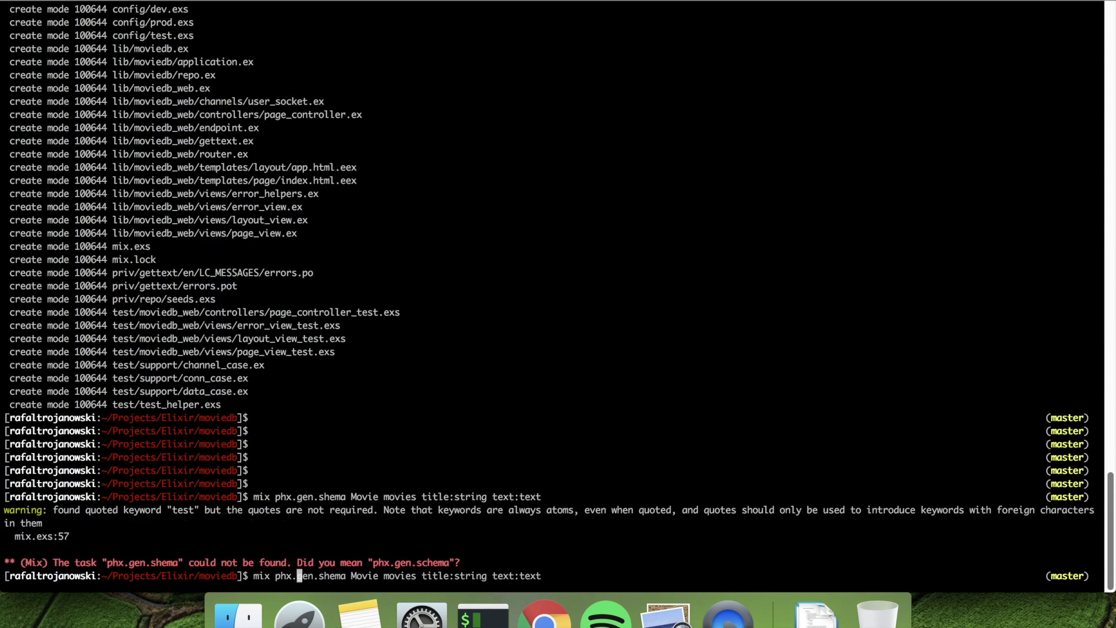
key("Right")
key("Right")
key("Right")
key("Right")
key("Right")
type("c")
key("Return")
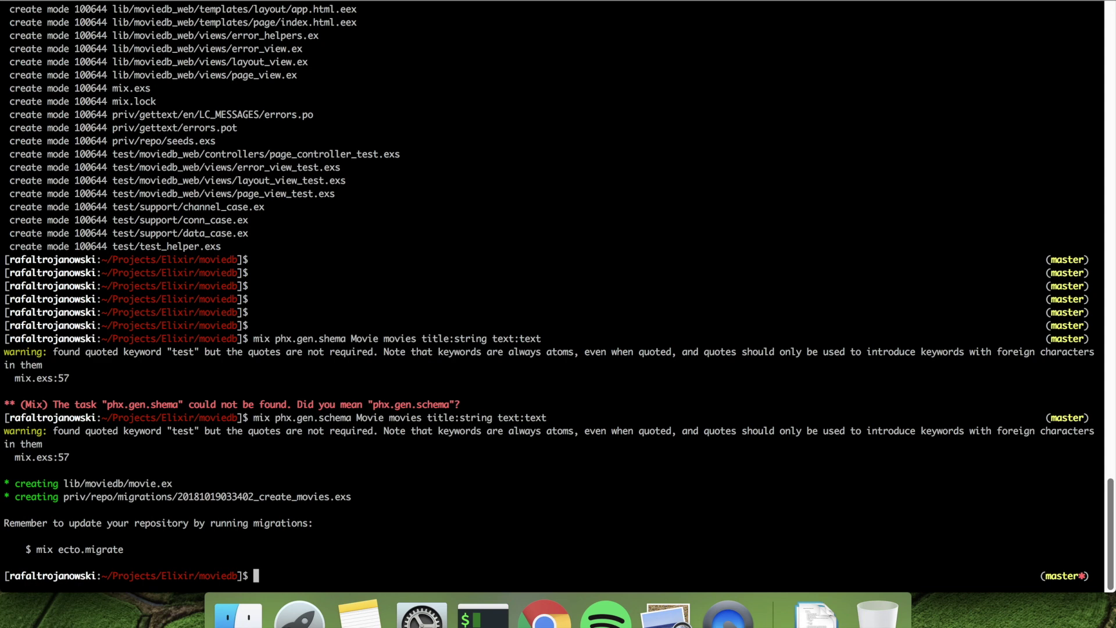
type("mix exto.migrate")
- Run mix ecto.migrate after a mistyped attempt, creating the movies table
key("Return")
key("Return")
key("Return")
type("mix ecto.migrate")
key("Return")
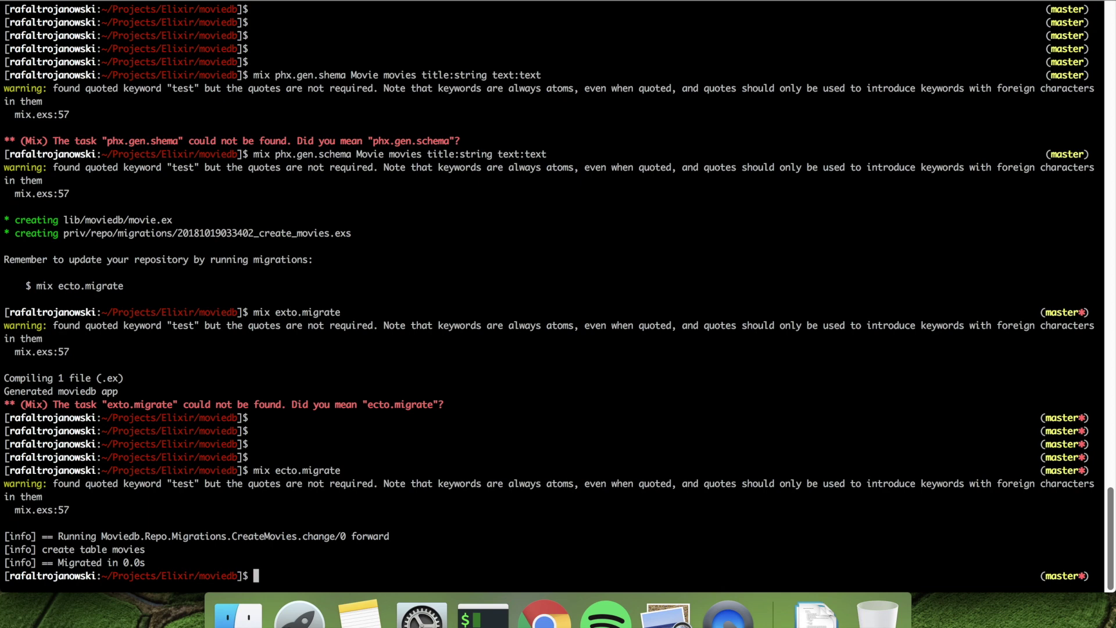
key("super+Tab")
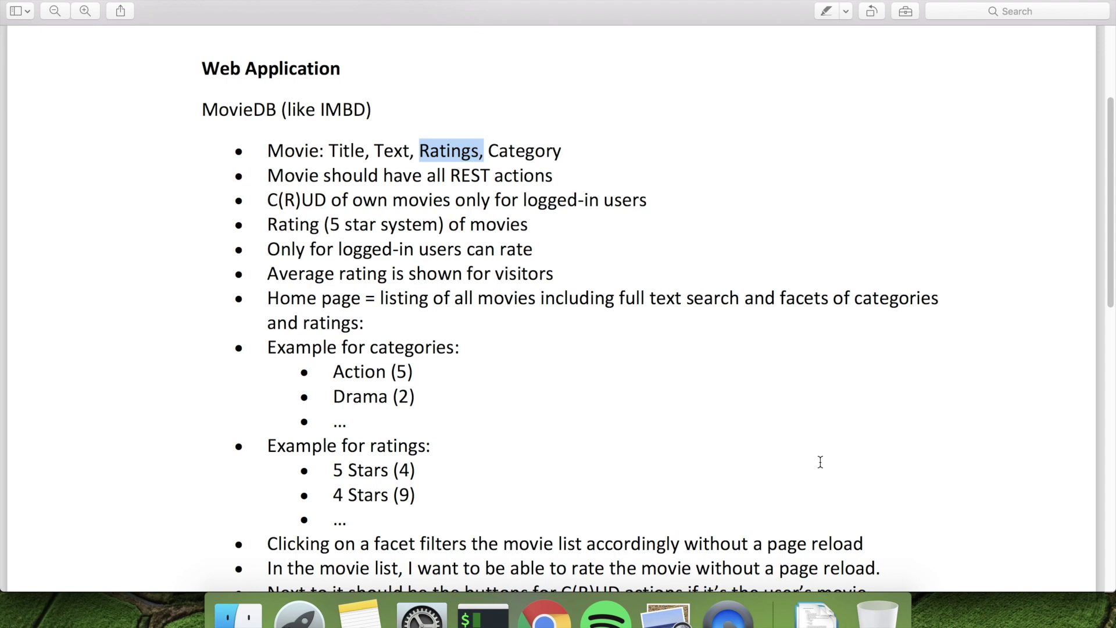
- Check the migration output in iTerm, then bring up the phx.gen.html docs in Chrome
key("super+Tab")
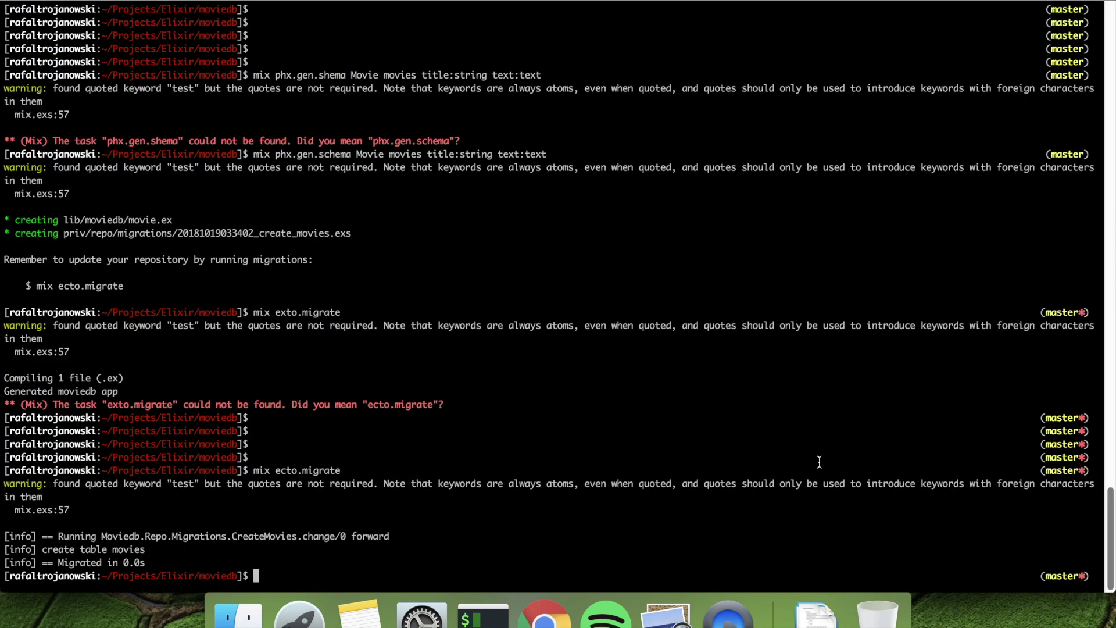
key("super+Tab")
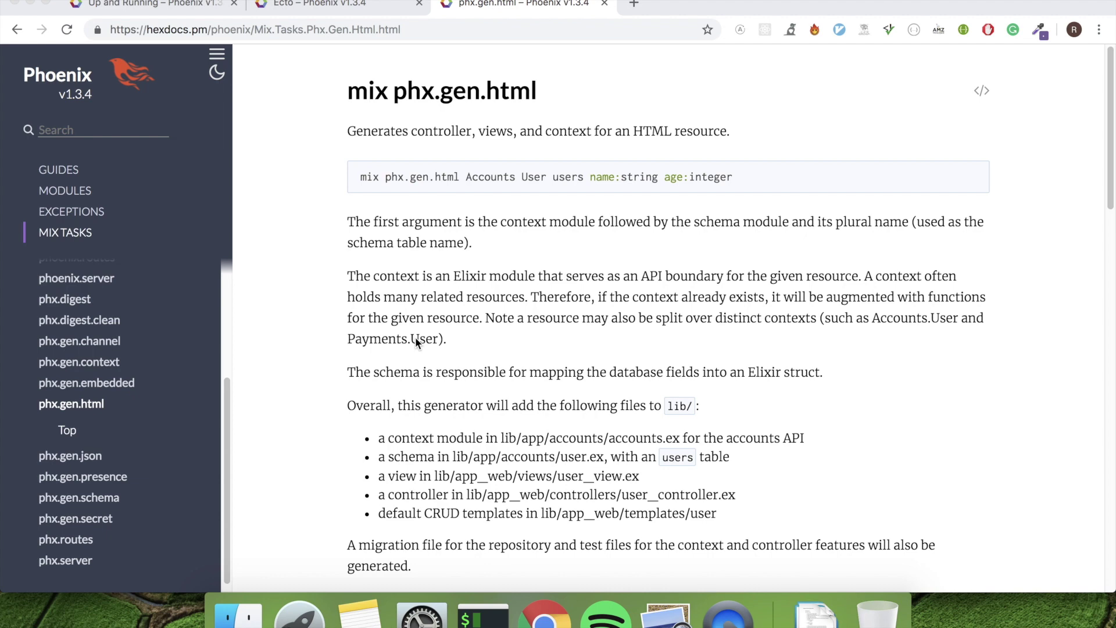
- Roll back the movies migration with mix ecto.rollback after the mistyped exto.rollback attempt
key("super+Tab")
key("super+Tab")
key("super+Tab")
key("Return")
type("mix ec")
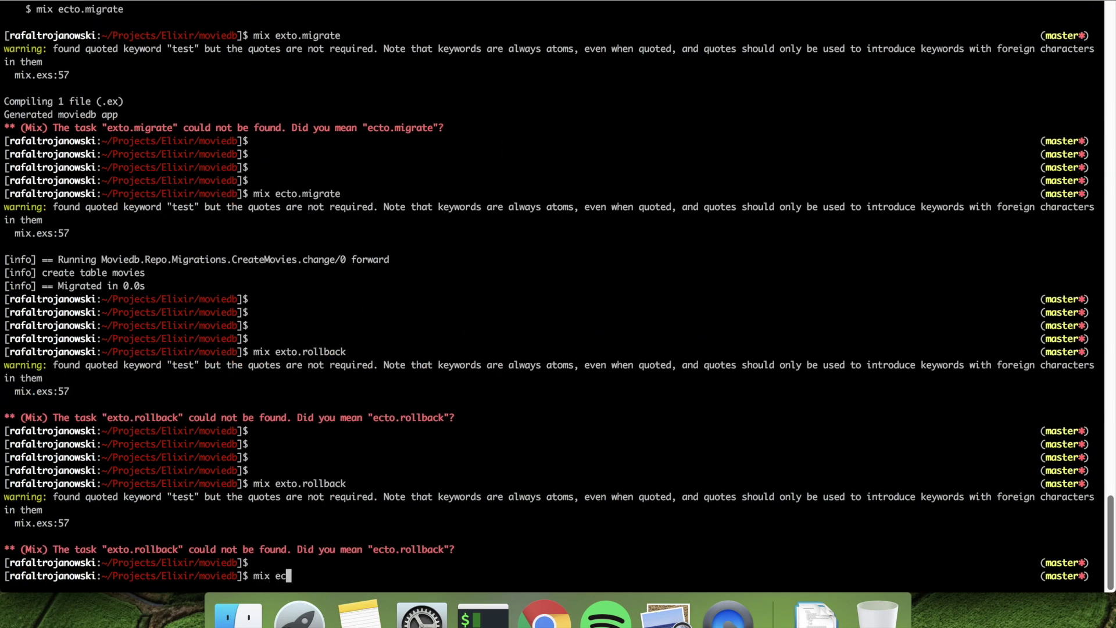
type("to.roll")
type("back")
key("Return")
key("super+Tab")
scroll(362, 282, "down", 1)
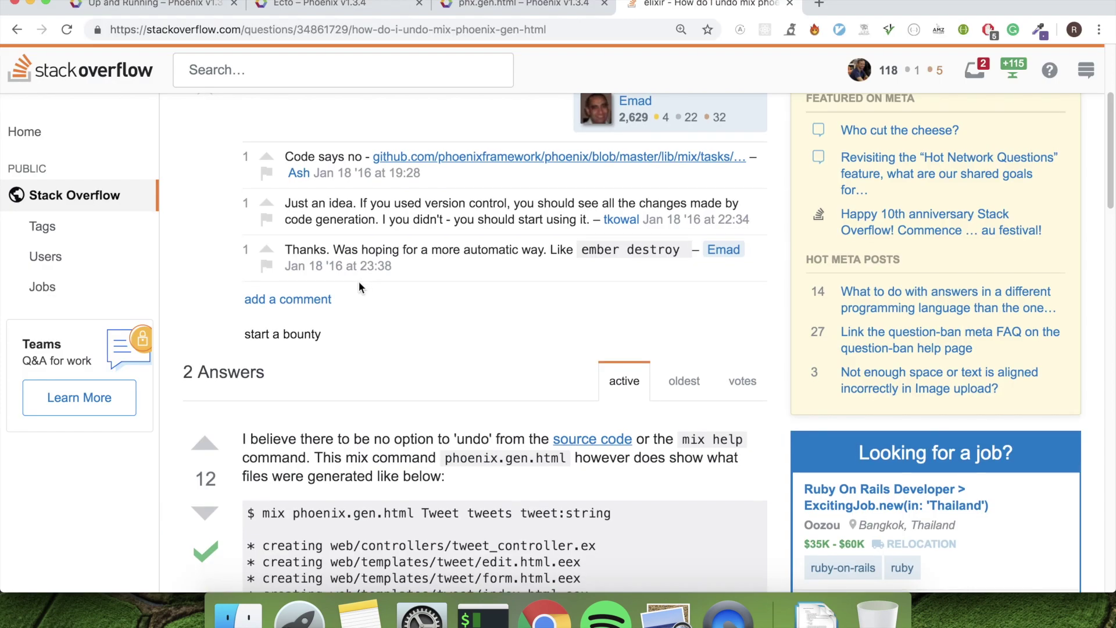
scroll(358, 282, "down", 1)
scroll(356, 282, "down", 1)
scroll(357, 282, "down", 1)
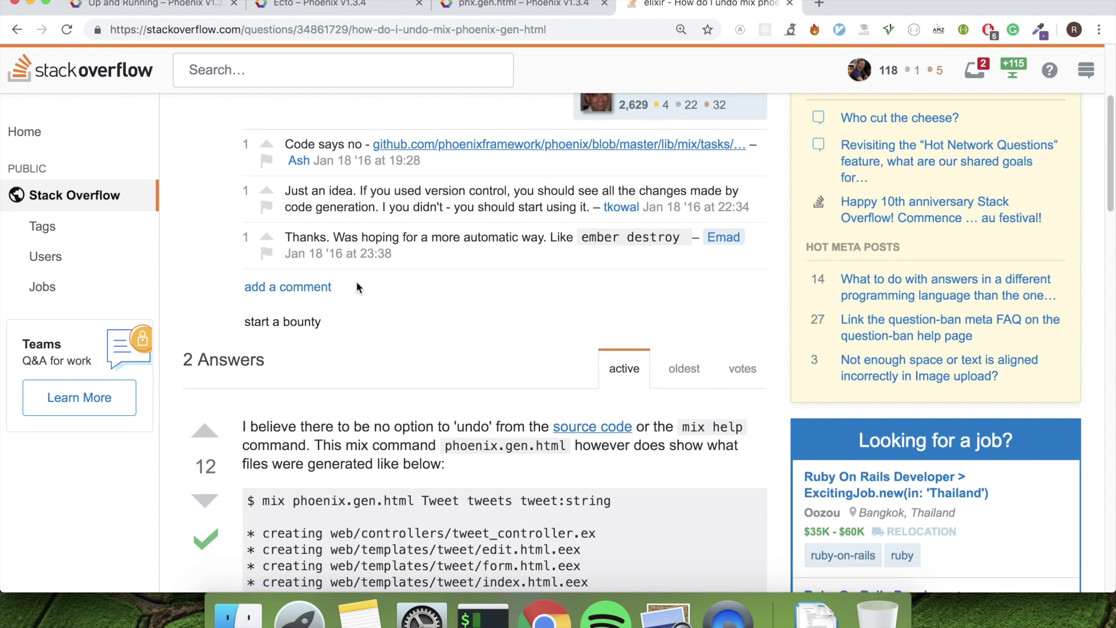
scroll(357, 282, "down", 1)
scroll(357, 282, "down", 1)
scroll(357, 282, "down", 3)
scroll(356, 282, "down", 10)
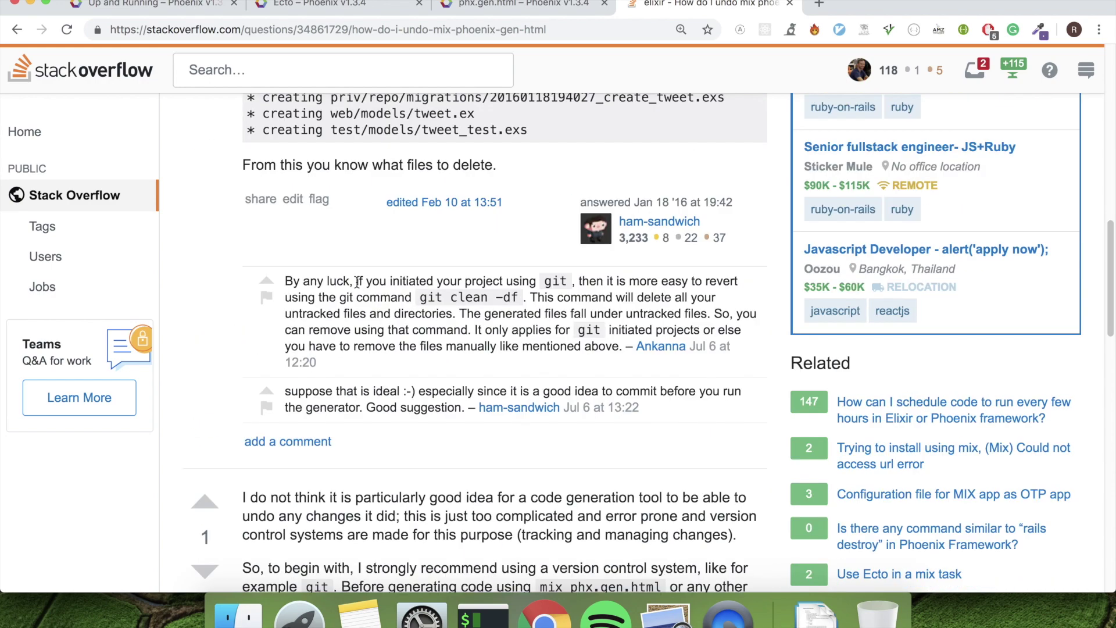
scroll(356, 282, "up", 2)
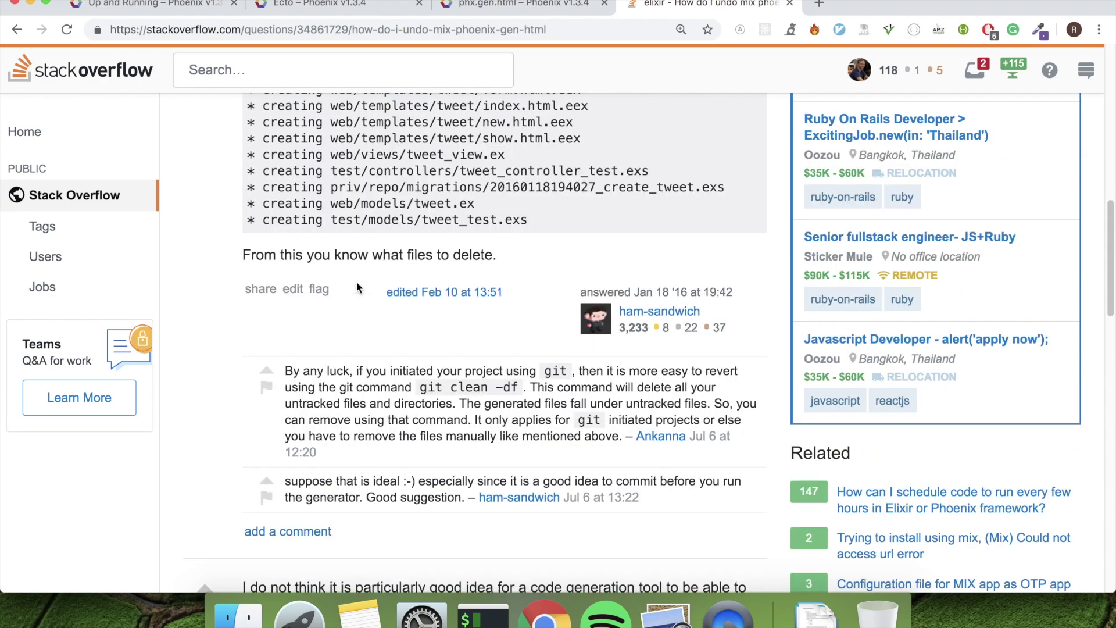
scroll(356, 287, "down", 7)
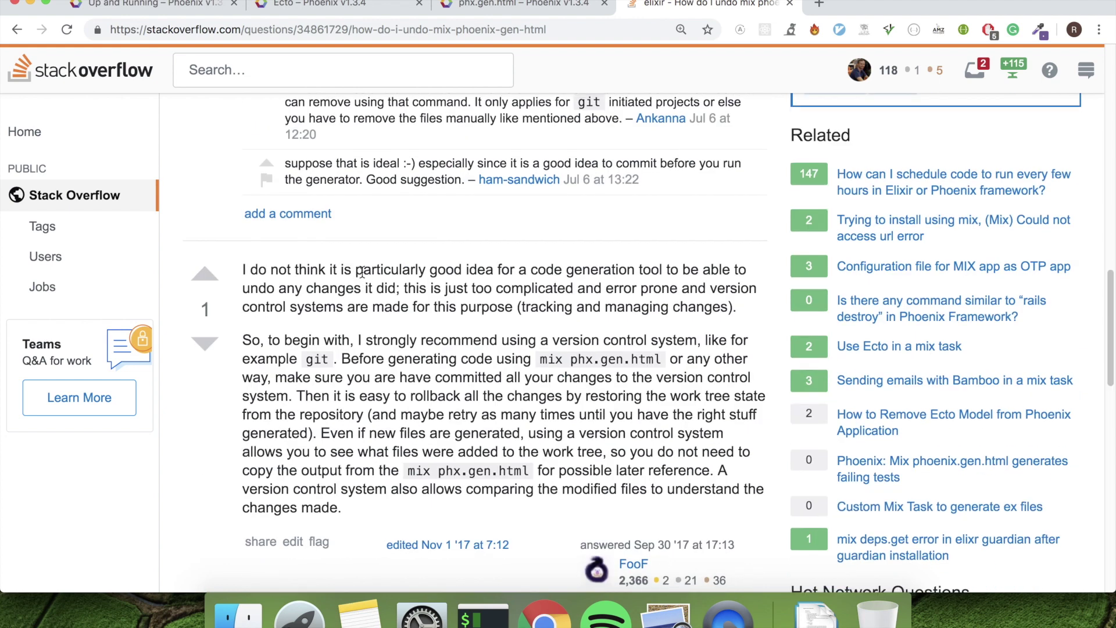
scroll(361, 272, "down", 1)
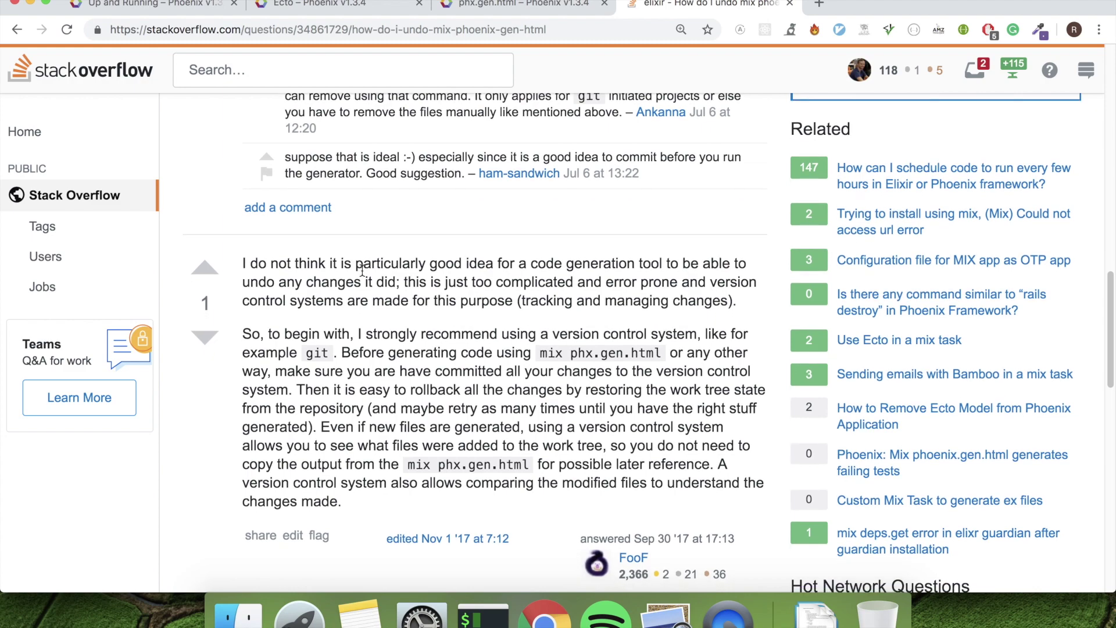
scroll(362, 273, "down", 5)
scroll(364, 275, "down", 4)
scroll(364, 276, "up", 10)
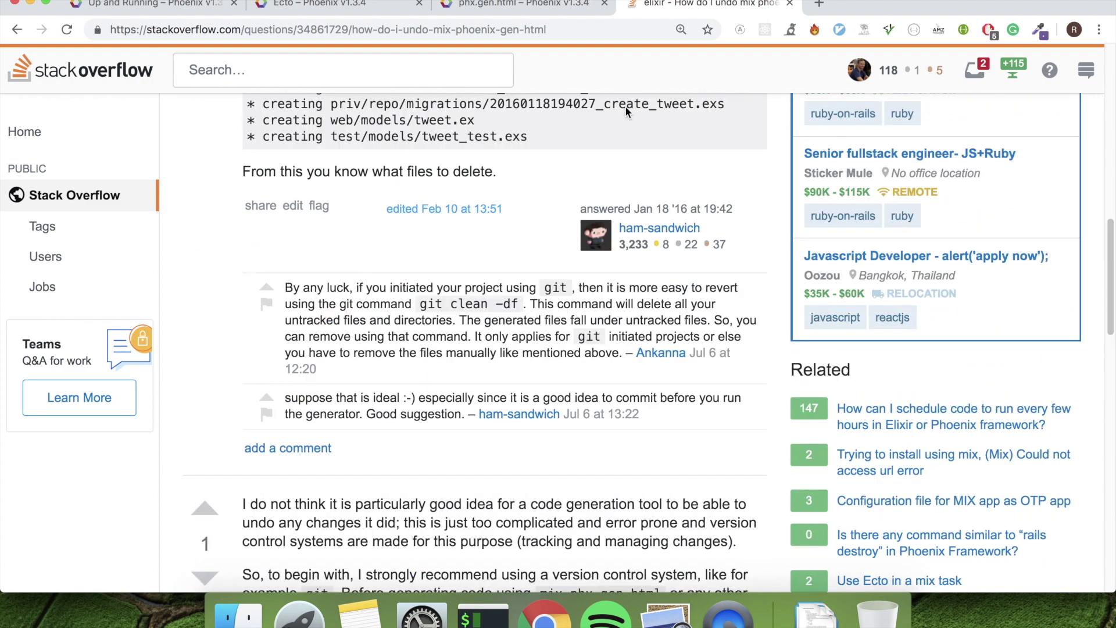
- Return to iTerm, where git status lists the untracked movie.ex and migrations
key("super+Tab")
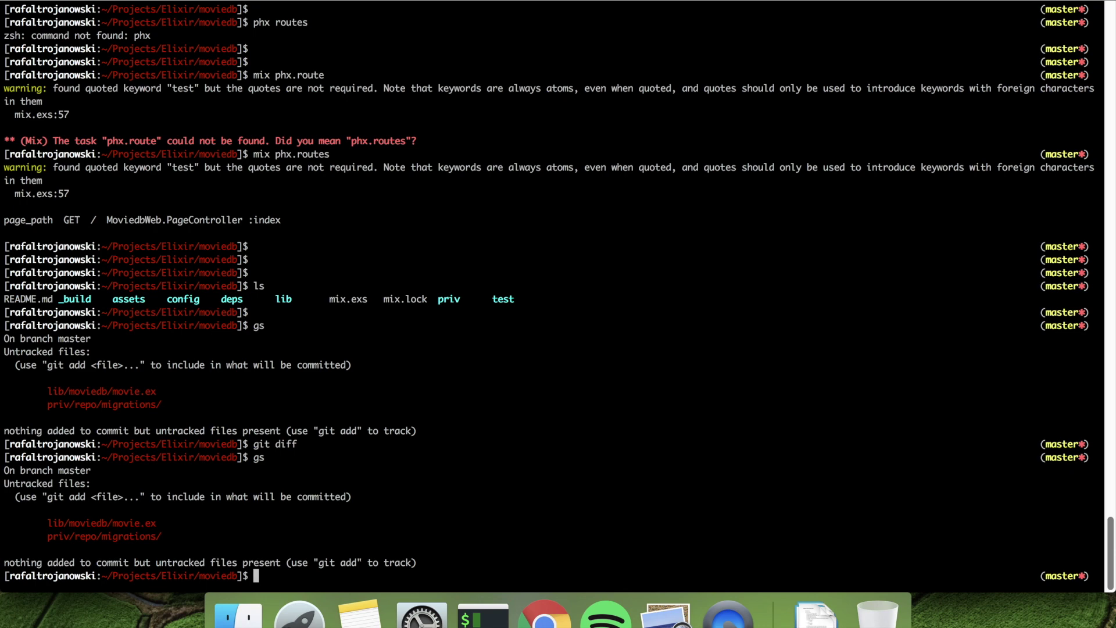
type("git clean")
type(" -f")
- Remove movie.ex with git clean -f and delete priv/repo/migrations with rm -rf
key("Return")
type("gs")
key("Return")
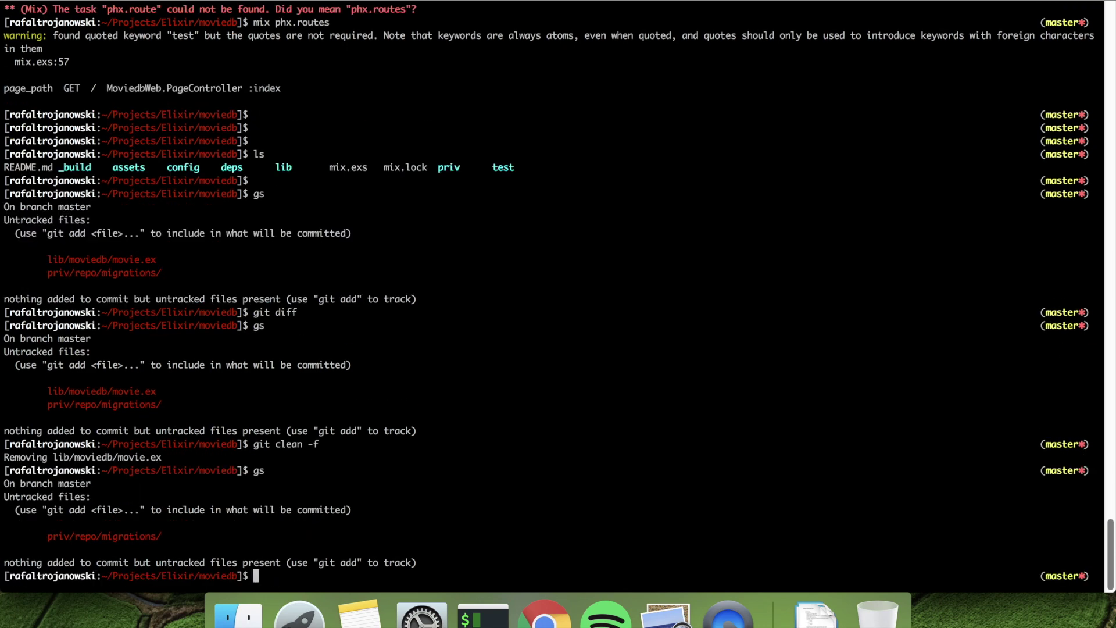
type("rm priv/repo/migrations/")
key("BackSpace")
key("alt+Left")
key("alt+Left")
key("alt+Left")
type("0-rf")
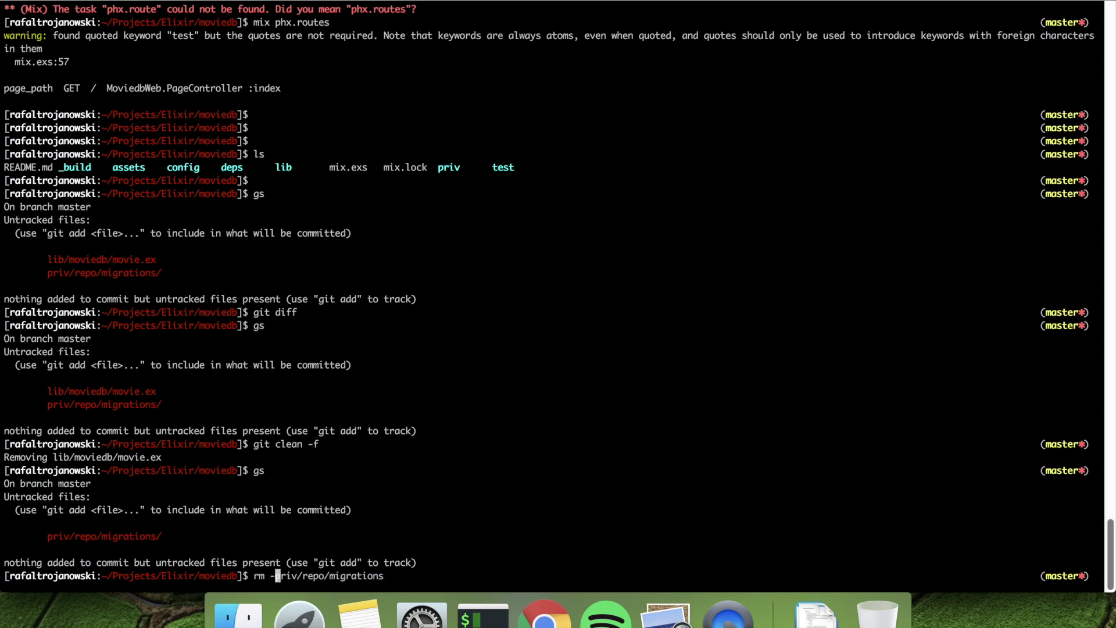
key("Return")
type("gs")
key("Return")
- Confirm with gs that the working tree is clean, then start editing the phx.gen.html Movie command
key("Return")
key("Return")
key("Return")
key("Return")
key("super+Tab")
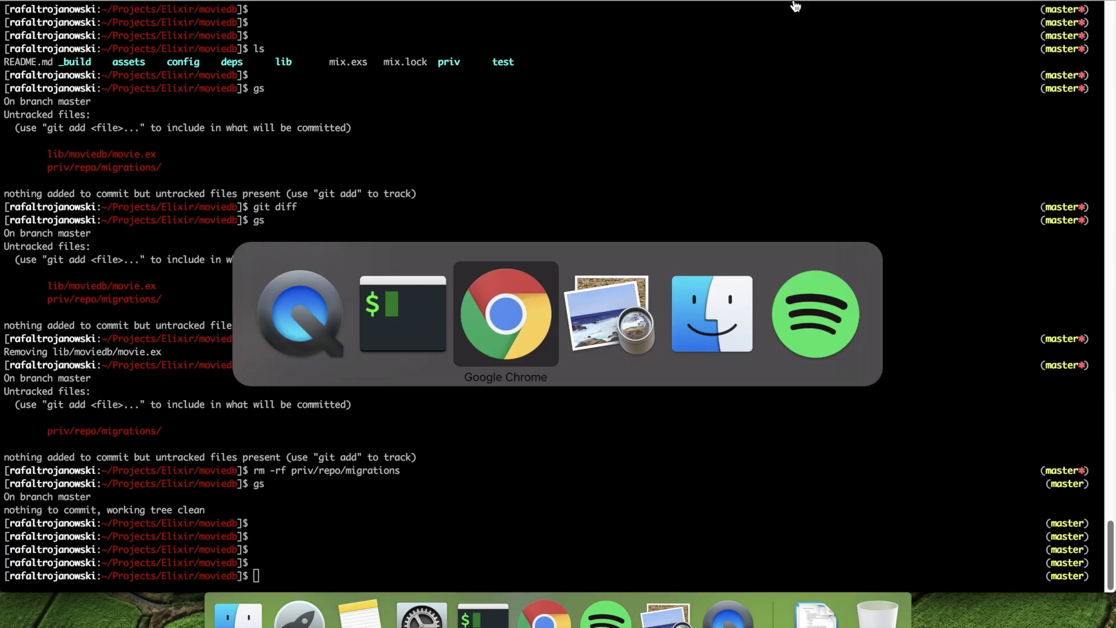
key("Return")
type("mix phx.gen.html Movie movies title:string age:integer")
key("Right")
key("alt+Right")
- Change the fields to title:string description:text and run mix phx.gen.html
key("Right")
key("Right")
key("Right")
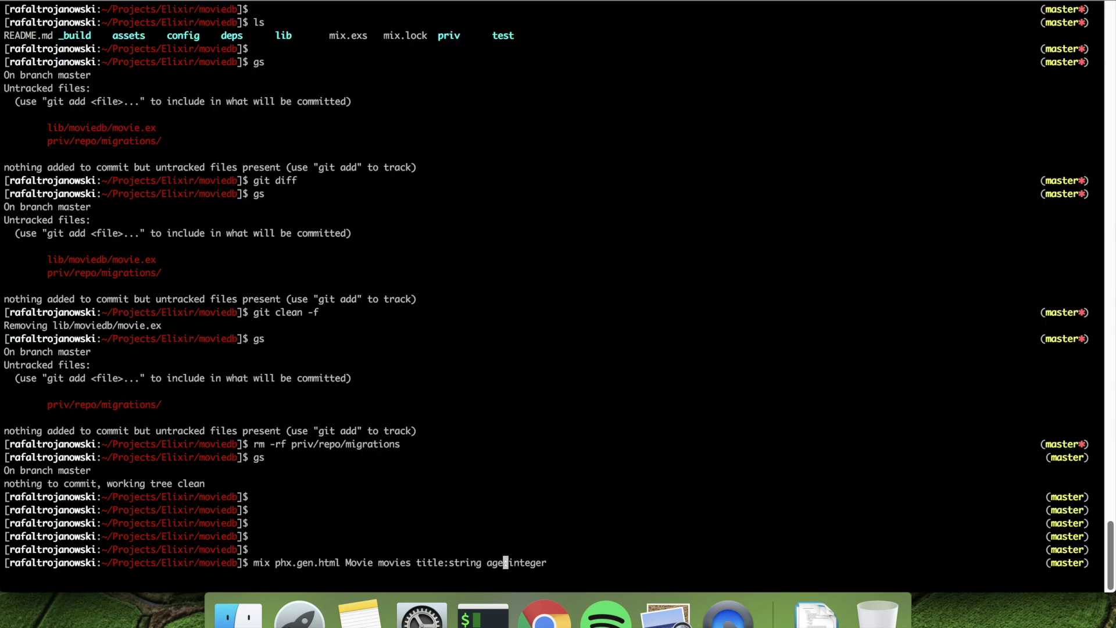
key("BackSpace")
key("BackSpace")
key("BackSpace")
type("descrup")
key("BackSpace")
key("BackSpace")
type("iptio")
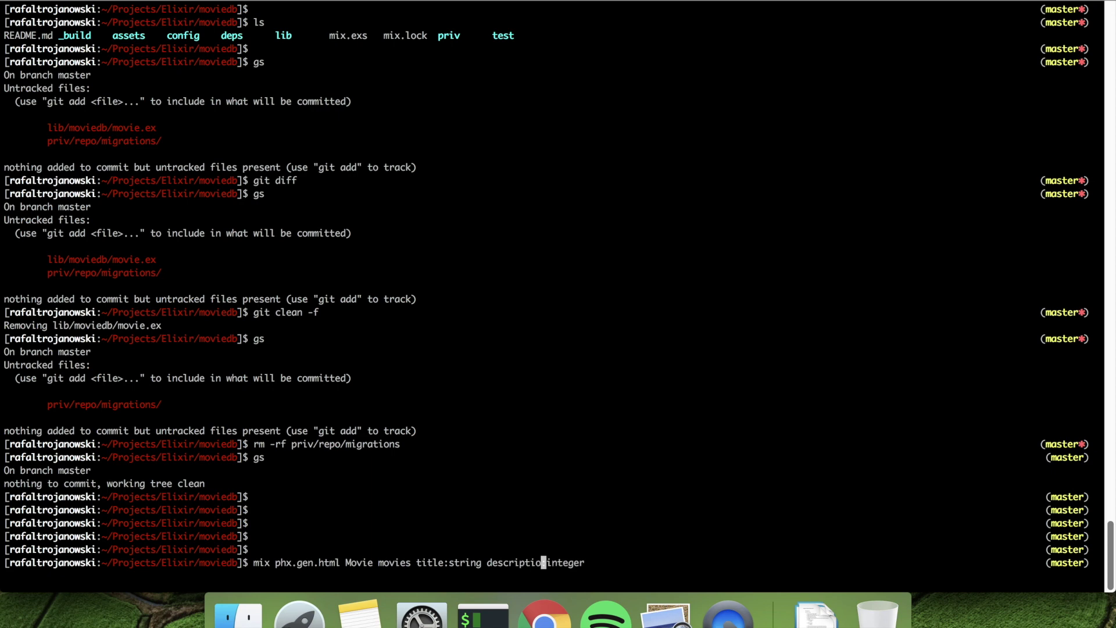
type("n")
key("Right")
key("ctrl+k")
type("t")
type("ext")
key("Left")
key("Left")
key("Left")
key("Left")
key("alt+Left")
key("alt+Left")
key("alt+Left")
key("Return")
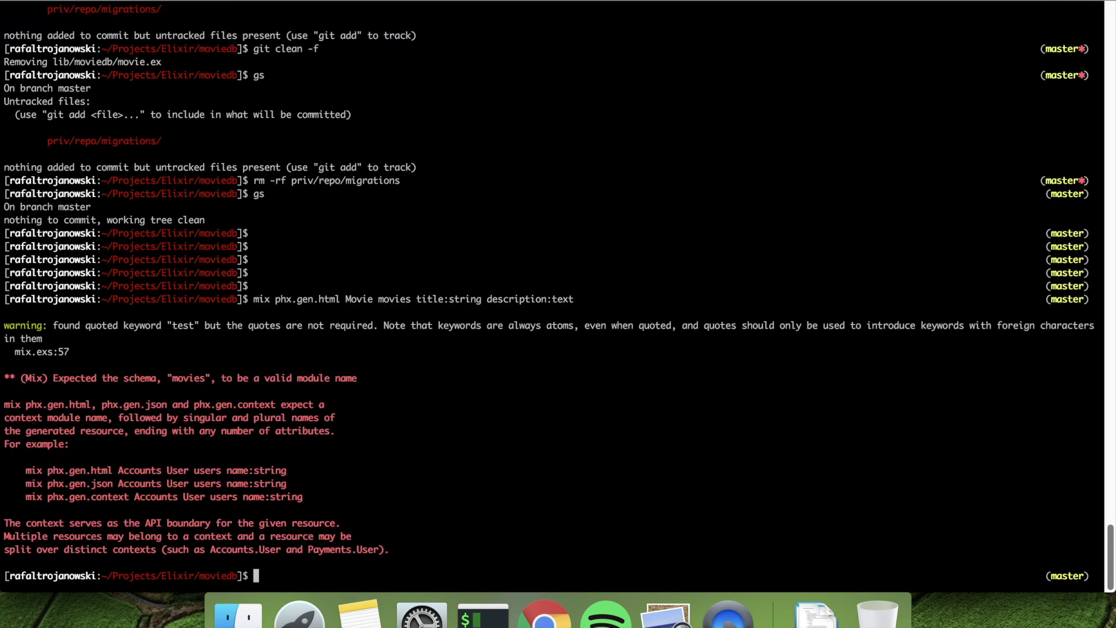
- Rerun the generator as mix phx.gen.html DB Movie movies, adding the DB context
key("Up")
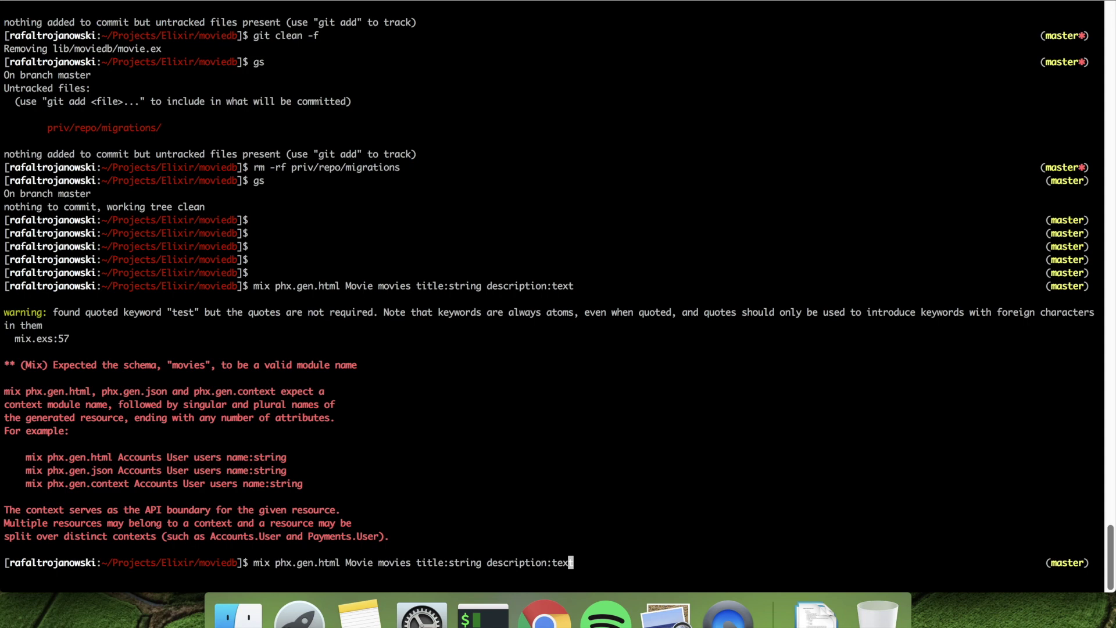
key("ctrl+a")
key("alt+Right")
key("alt+Right")
key("alt+Right")
key("alt+Right")
type("D")
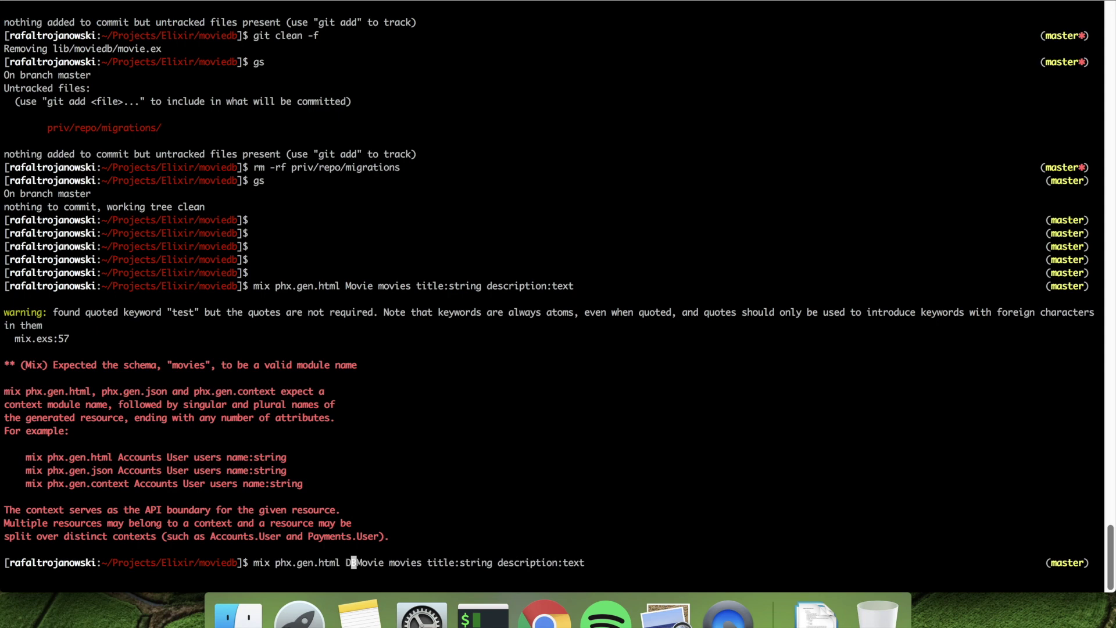
type("B")
key("Return")
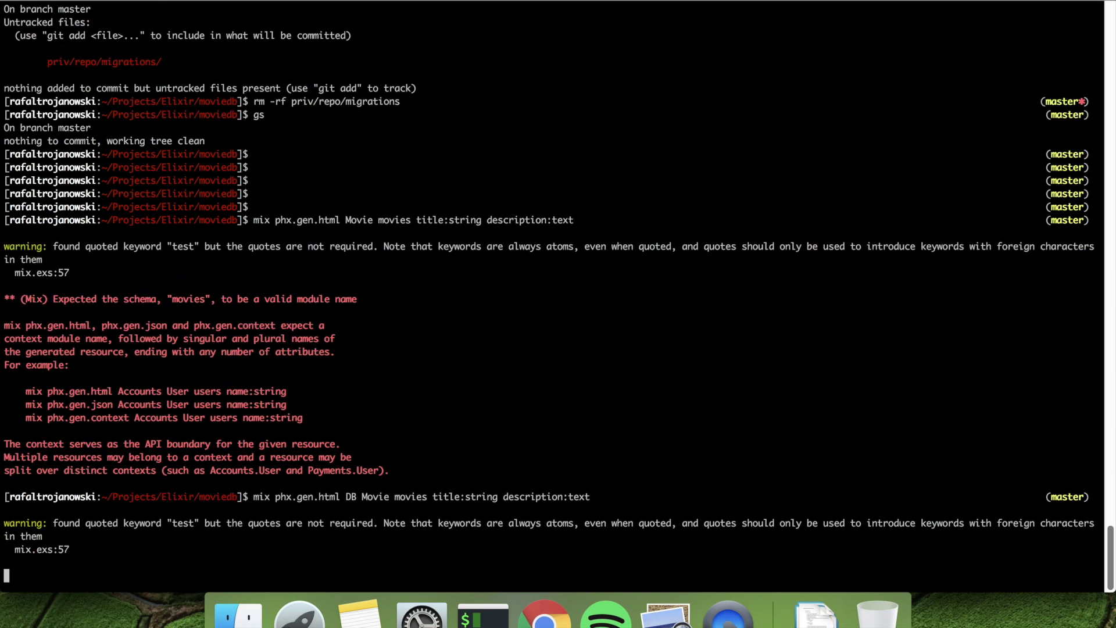
type("m")
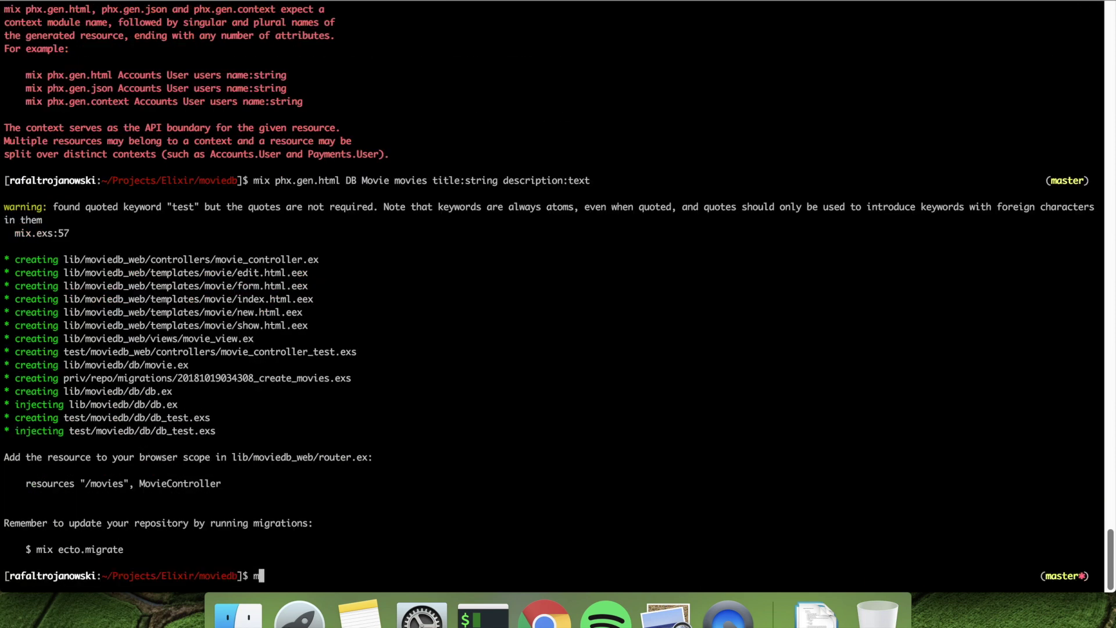
type("ix ecto,")
- Run mix ecto.migrate, which fails on undefined movie_path/3, and try starting the server
key("BackSpace")
type(".migra")
type("te")
key("Return")
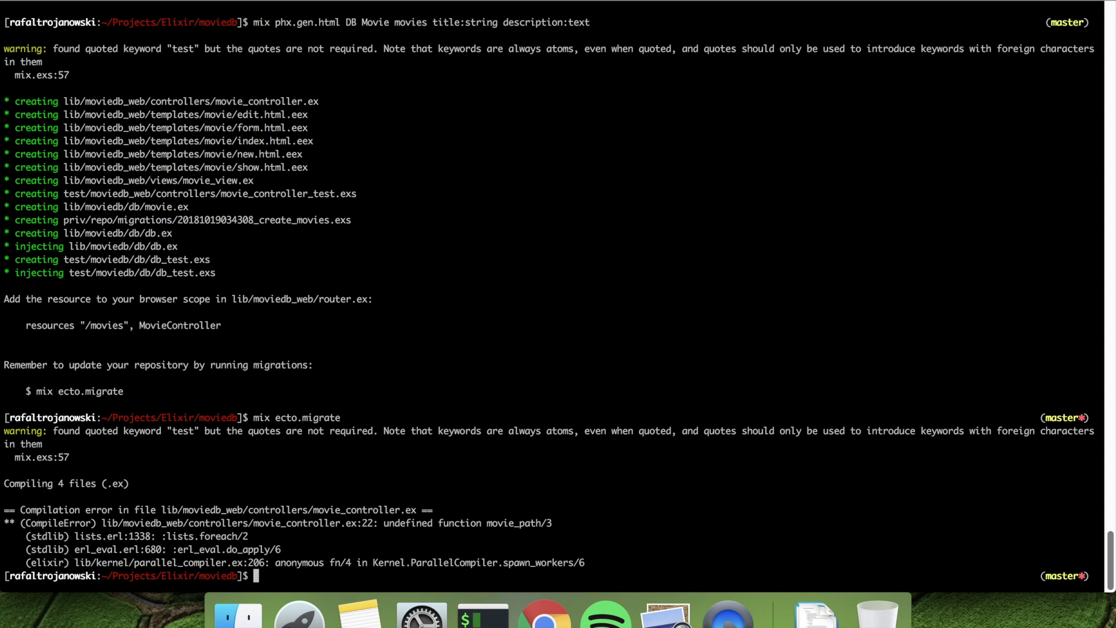
type("mix phx.server")
key("Return")
type("vi")
- Open mix.exs in Vim via CtrlP and step through the ?test search matches
key("Return")
key("ctrl+p")
type("m")
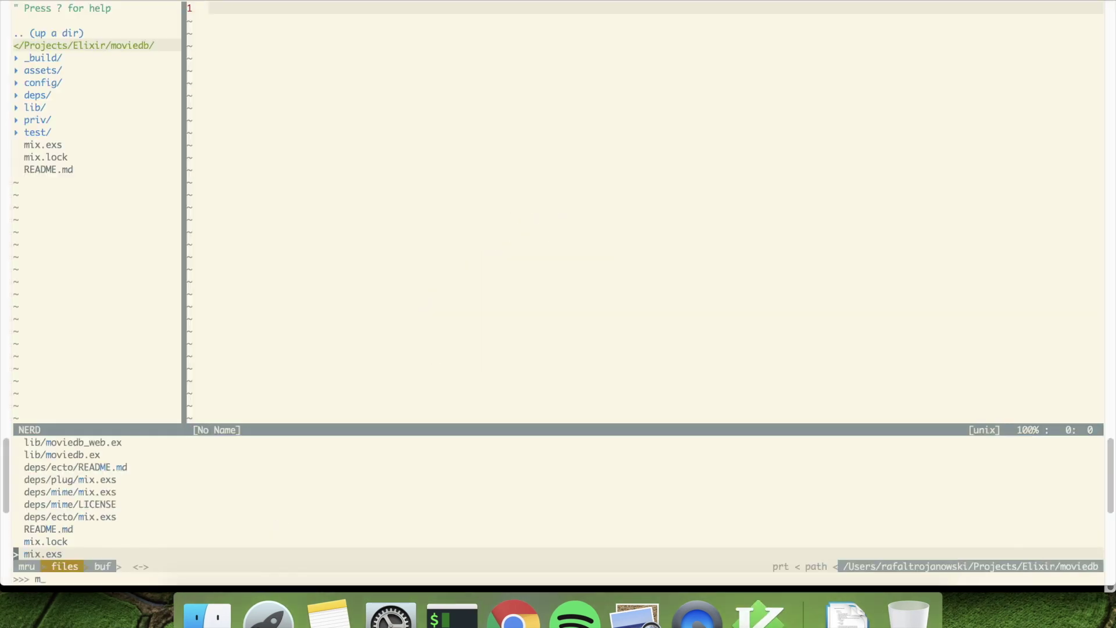
type("ix")
key("Return")
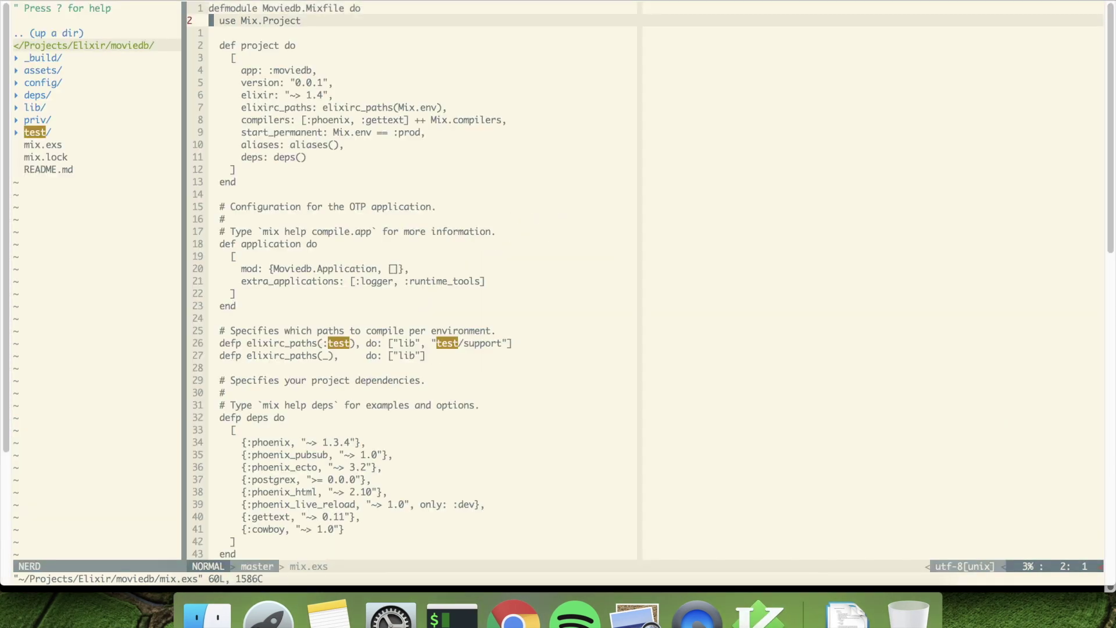
type("?test")
key("Return")
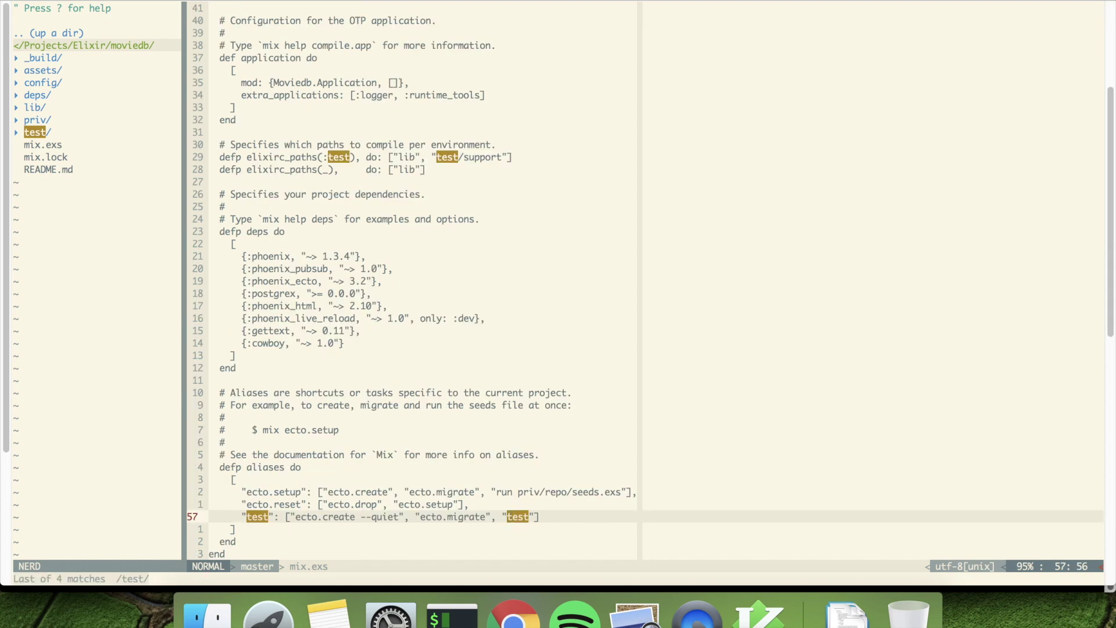
key("N")
key("n")
key("n")
key("n")
key("n")
key("N")
- Rerun mix phx.server in iTerm, which still fails on undefined user_path/3
key("super+Tab")
key("Up")
key("Return")
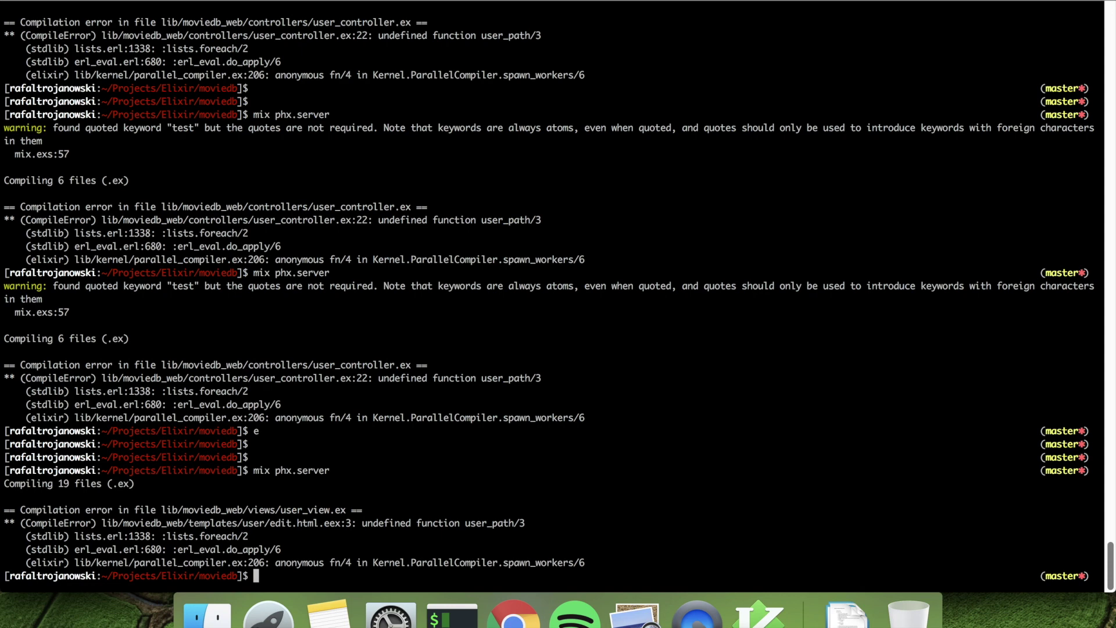
- Open router.ex in Vim and move to the get route inside the browser scope
key("super+Tab")
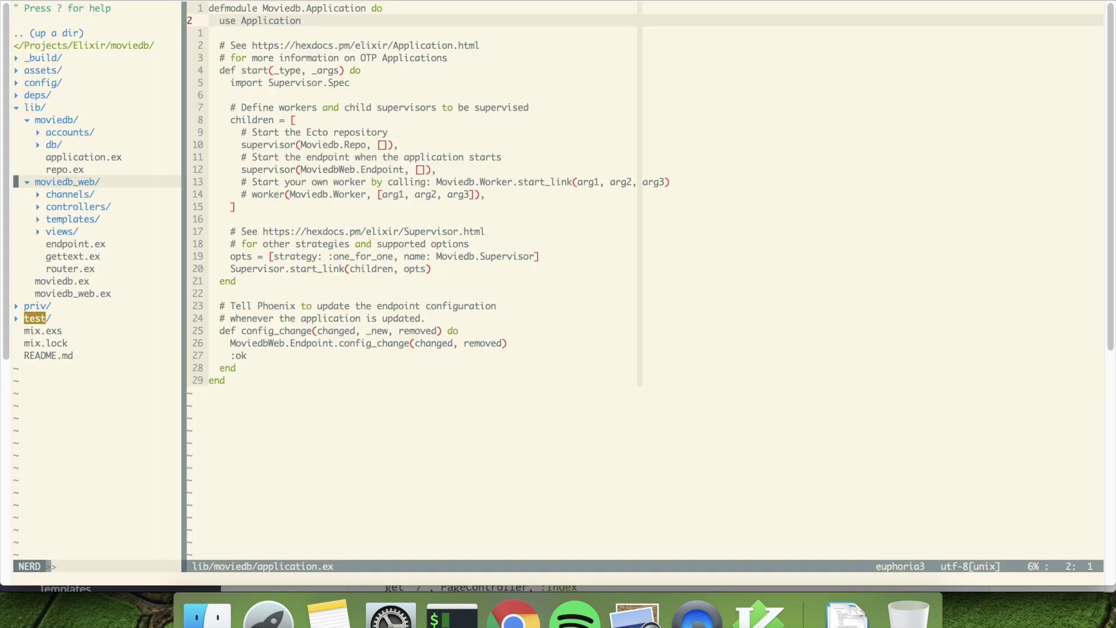
key("j")
key("j")
key("j")
key("j")
key("j")
key("j")
key("j")
key("Return")
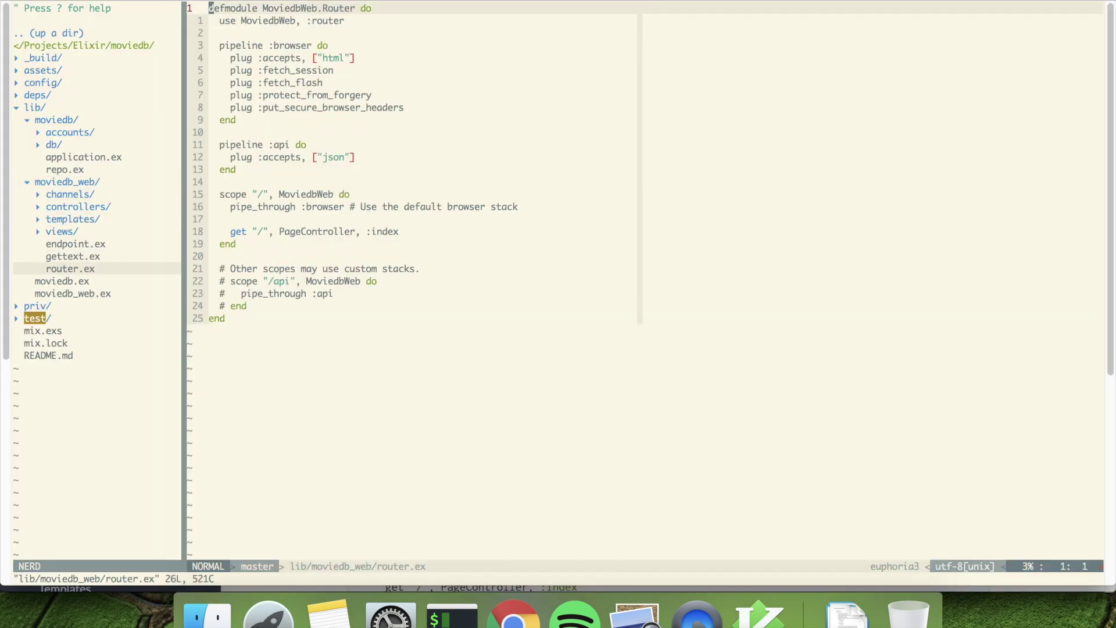
key("j")
key("j")
key("j")
key("j")
key("j")
key("j")
key("j")
key("j")
key("j")
key("k")
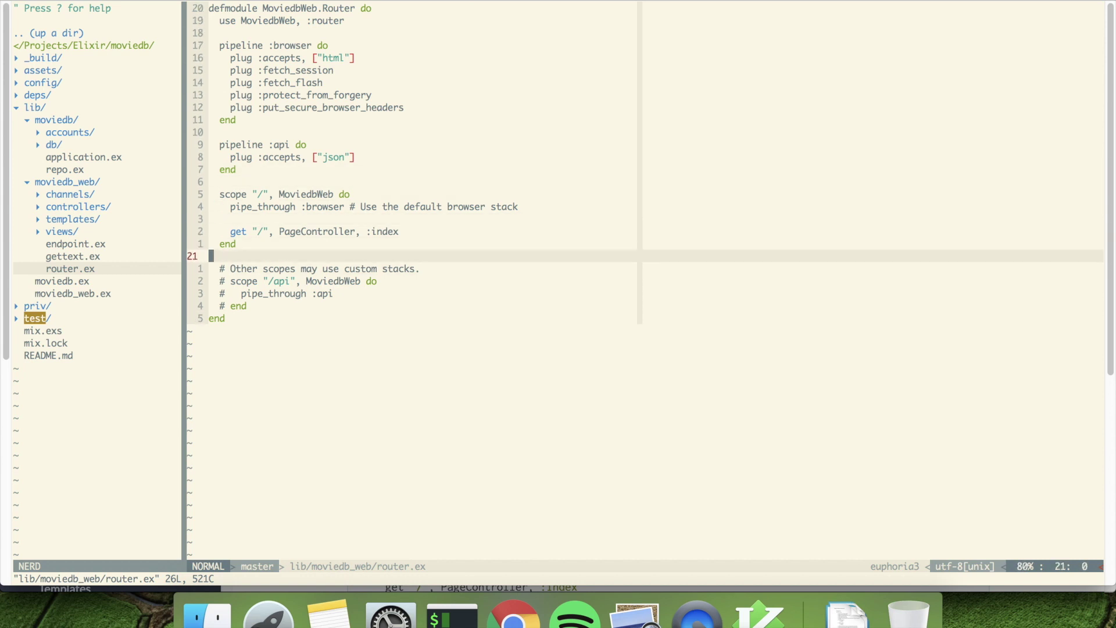
key("k")
key("k")
key("k")
key("k")
key("k")
key("k")
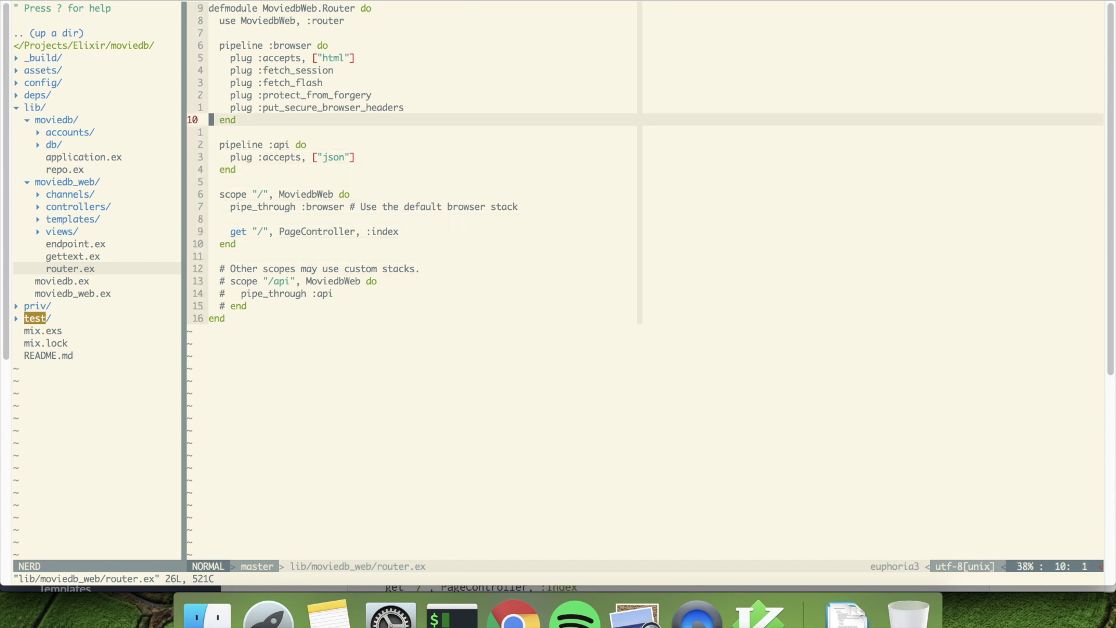
key("j")
key("j")
key("j")
key("j")
key("j")
key("j")
key("w")
key("w")
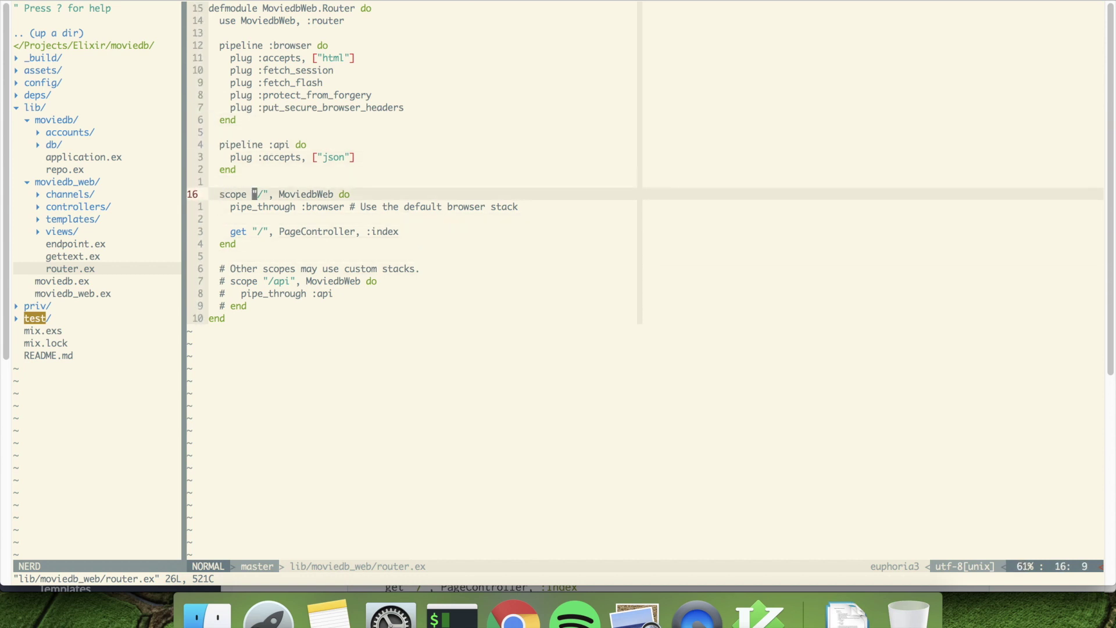
key("j")
key("j")
key("j")
key("^")
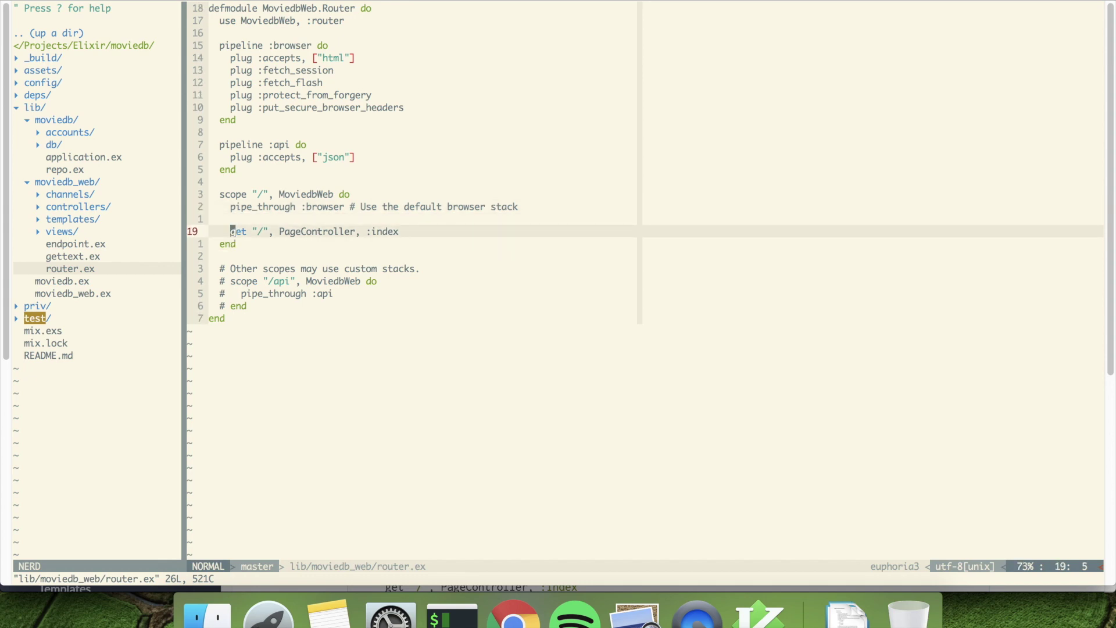
- Insert resources "/users", UserController below the get route and indent it
key("o")
key("Return")
key("Escape")
key("O")
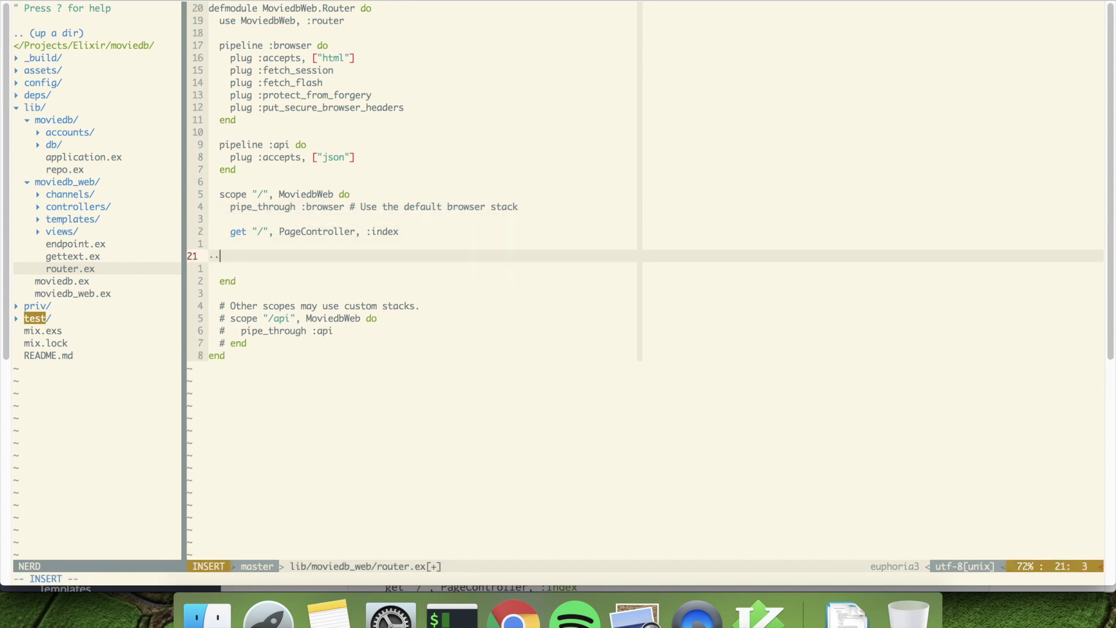
key("super+Tab")
key("super+Tab")
key("Escape")
key("d")
key("d")
key("k")
key("p")
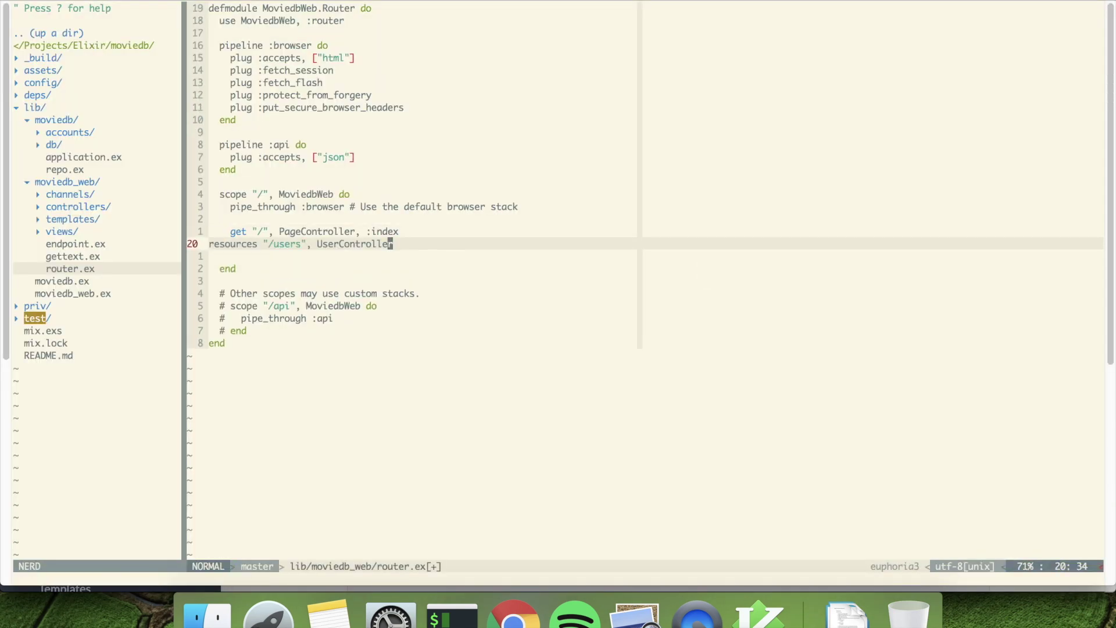
key("greater")
key("greater")
type(":w")
- Save router.ex and run mix phx.routes, listing page_path and the user_path routes
key("Return")
key("super+Tab")
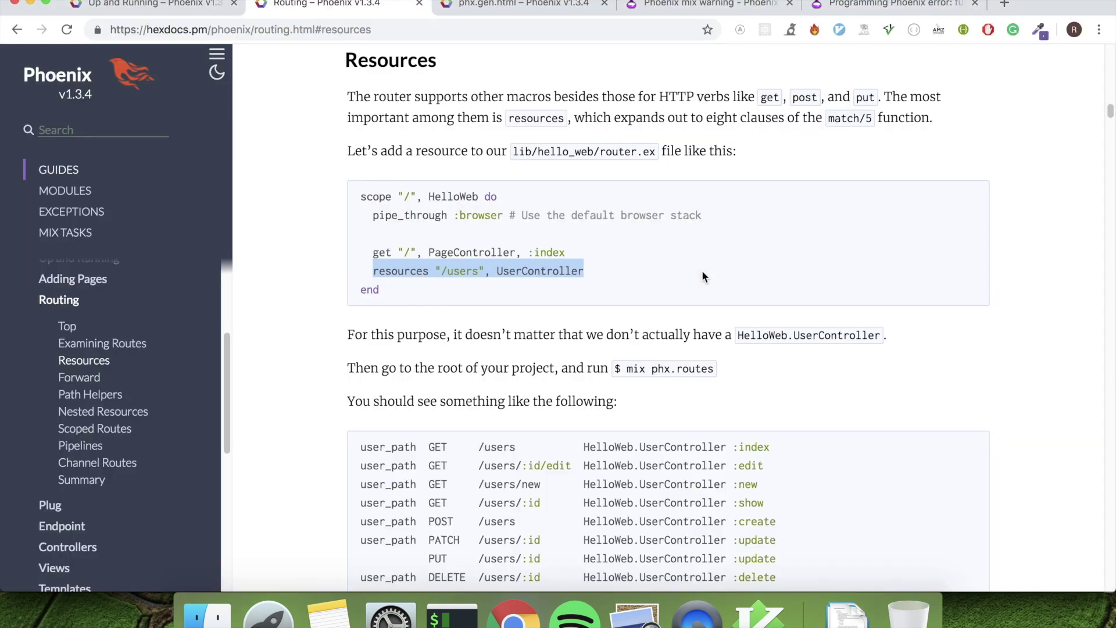
key("super+Tab")
key("Return")
key("Return")
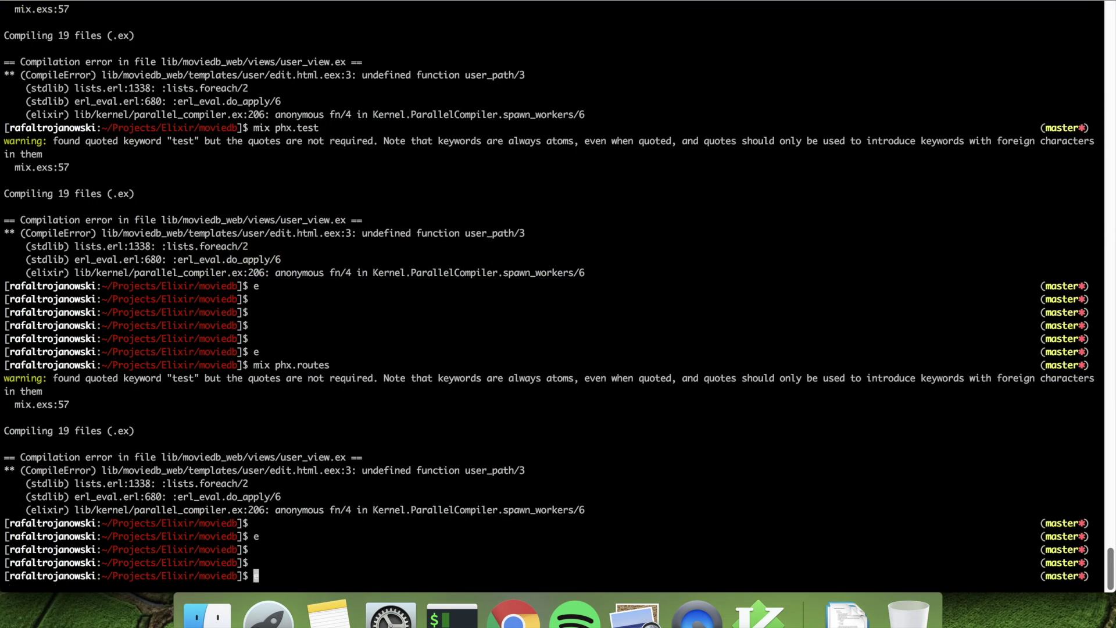
key("Up")
key("Up")
key("Return")
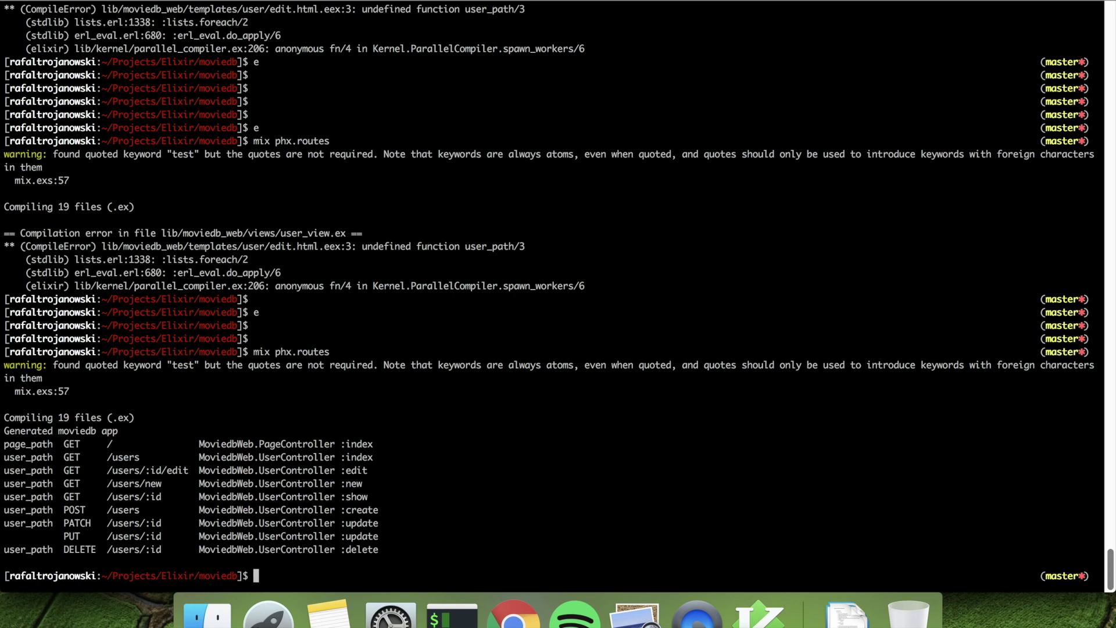
type("e")
- Reopen router.ex and delete the extra 's' so the route uses MovieController
key("Return")
key("j")
key("k")
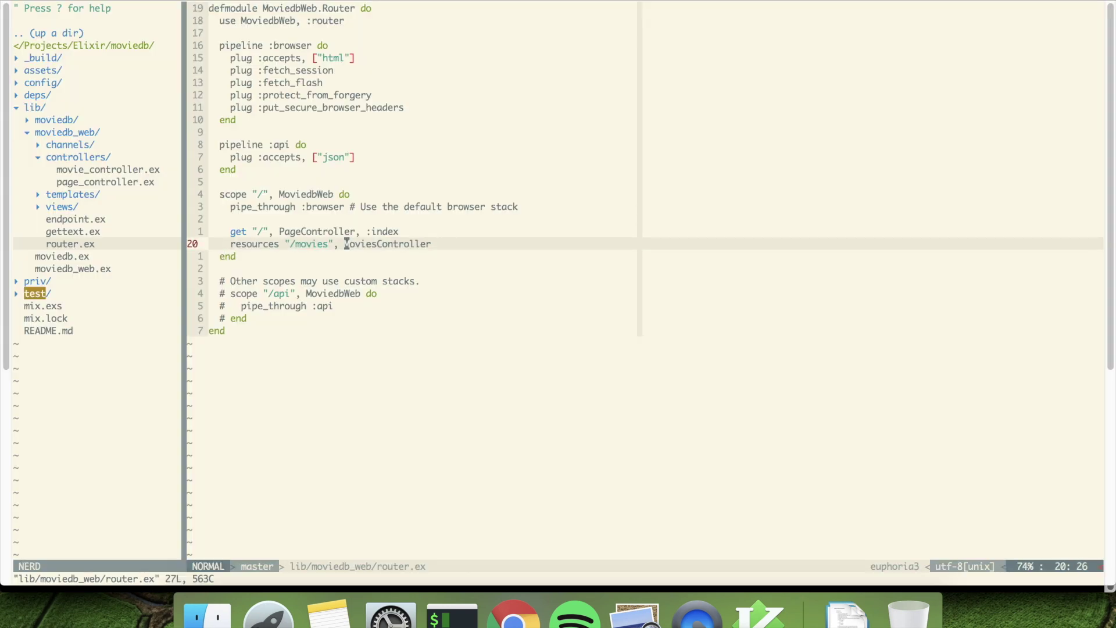
key("h")
key("l")
key("l")
key("l")
key("l")
key("l")
key("l")
type("x")
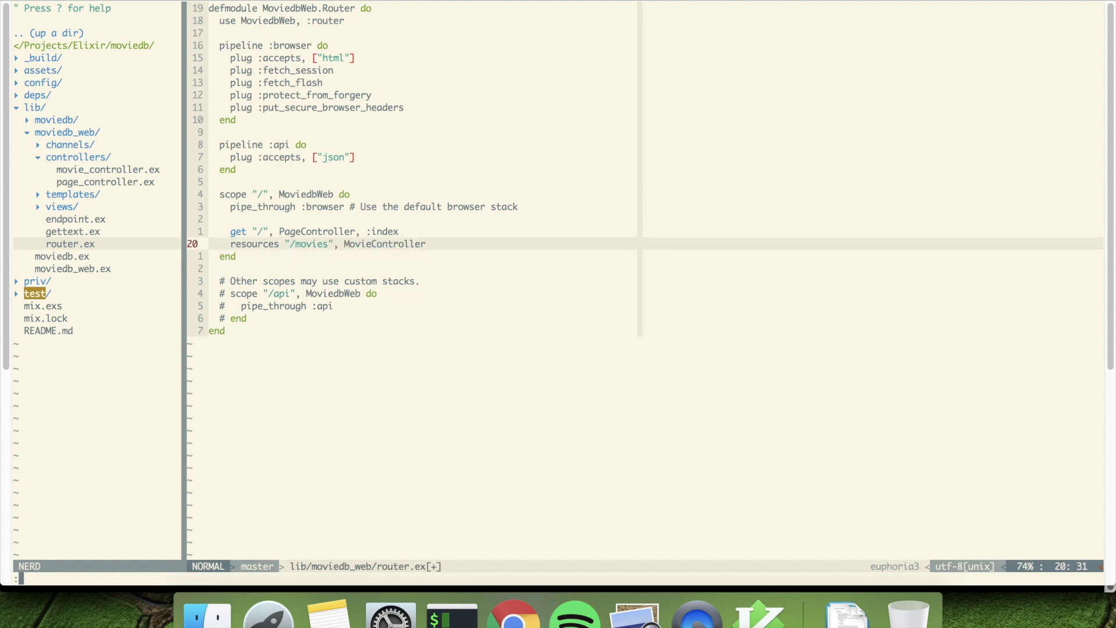
type(":wq")
- Save and quit Vim, then rerun mix phx.server, now serving on port 4000
key("Return")
key("Up")
key("Up")
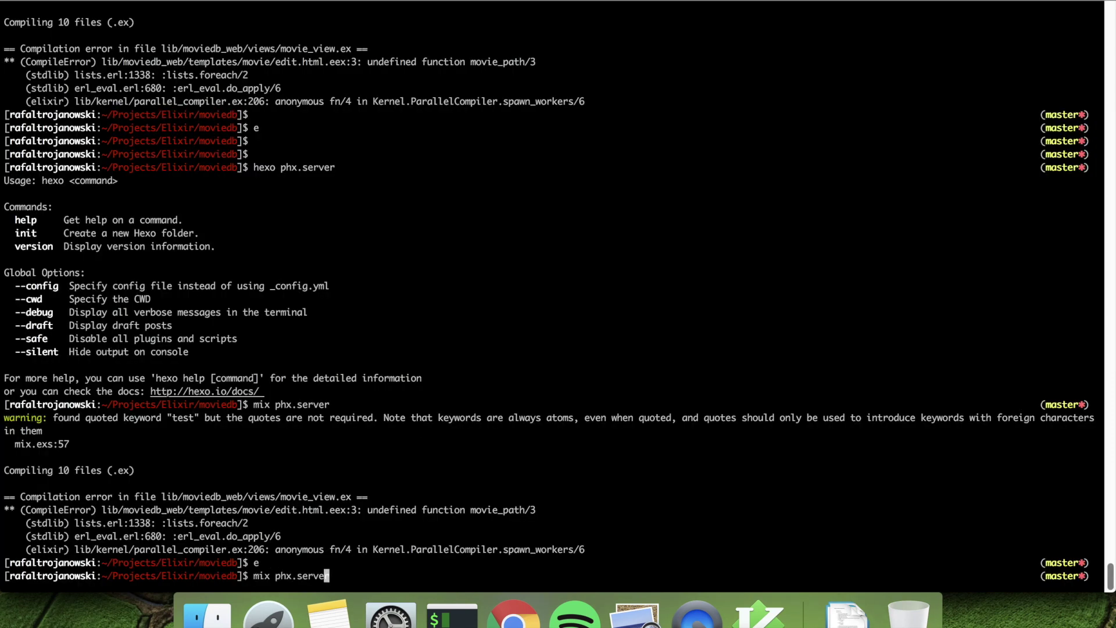
key("Return")
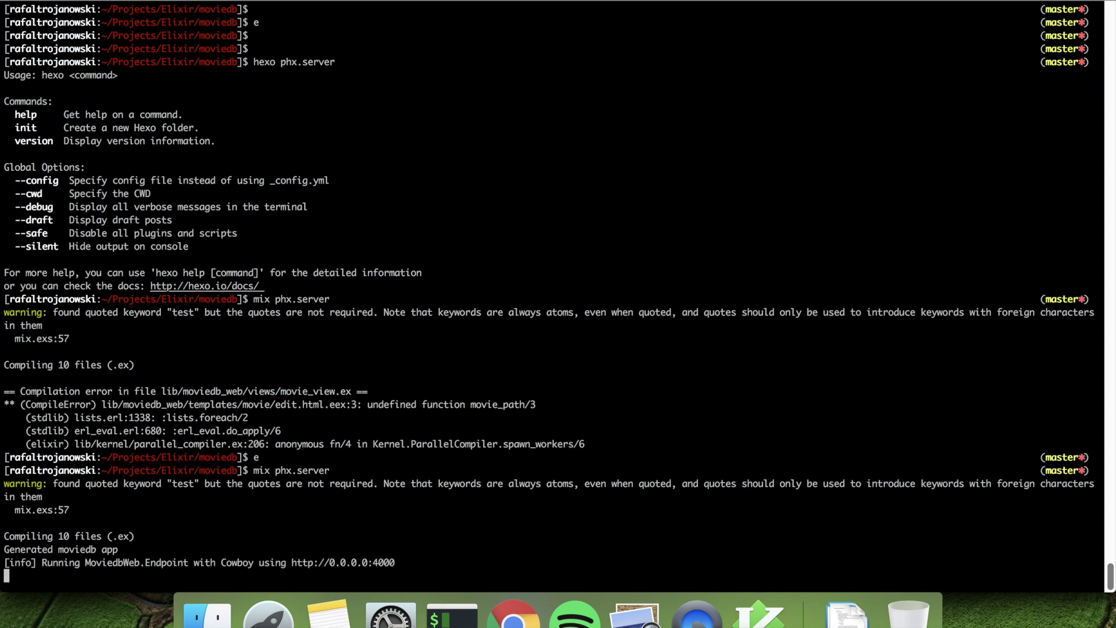
- Open the running app in Chrome and load its /movies page
left_click(366, 563, "super")
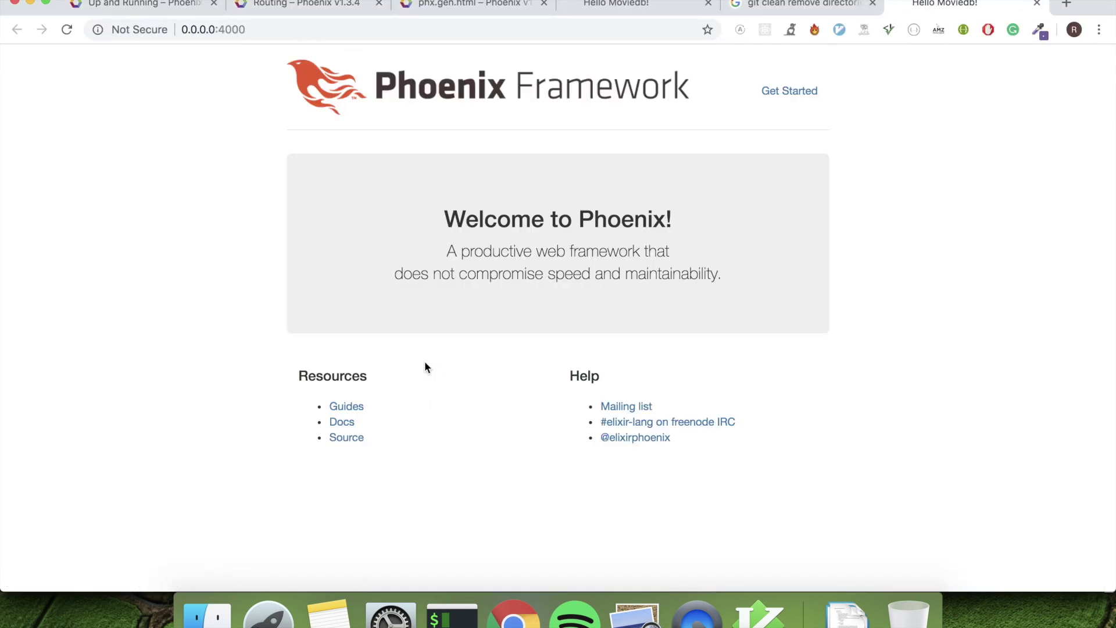
double_click(275, 29)
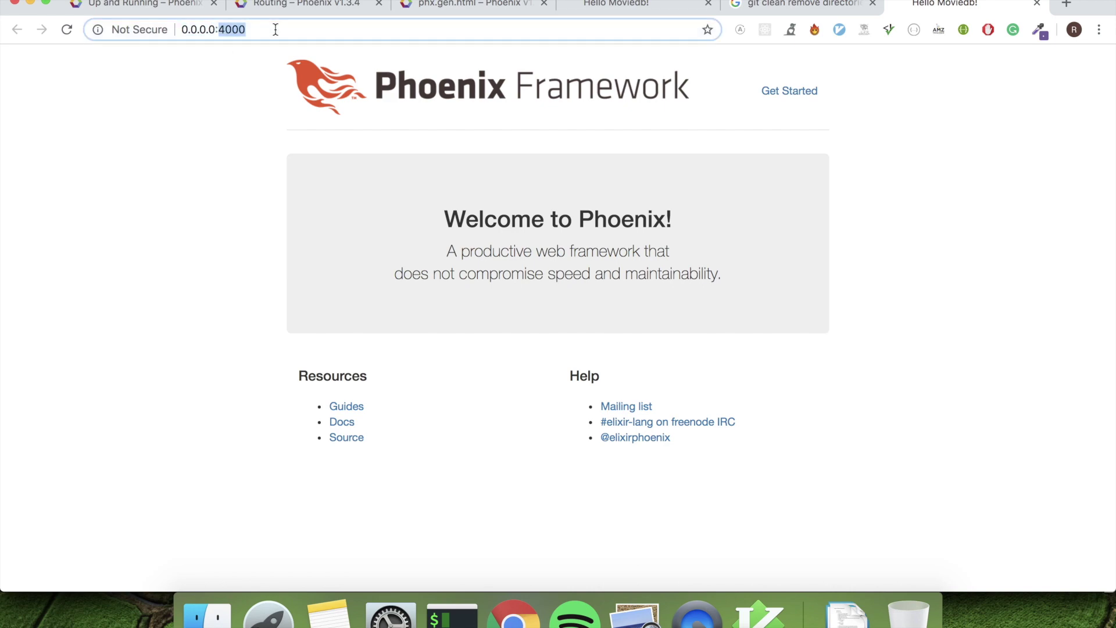
left_click(275, 29)
type("/")
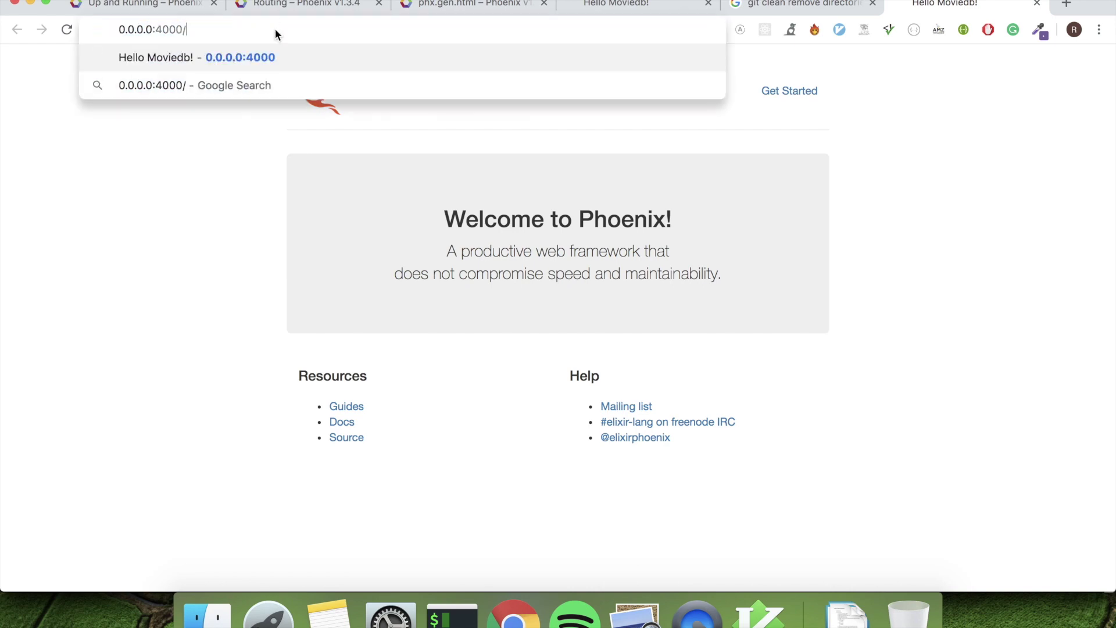
type("movies")
key("Return")
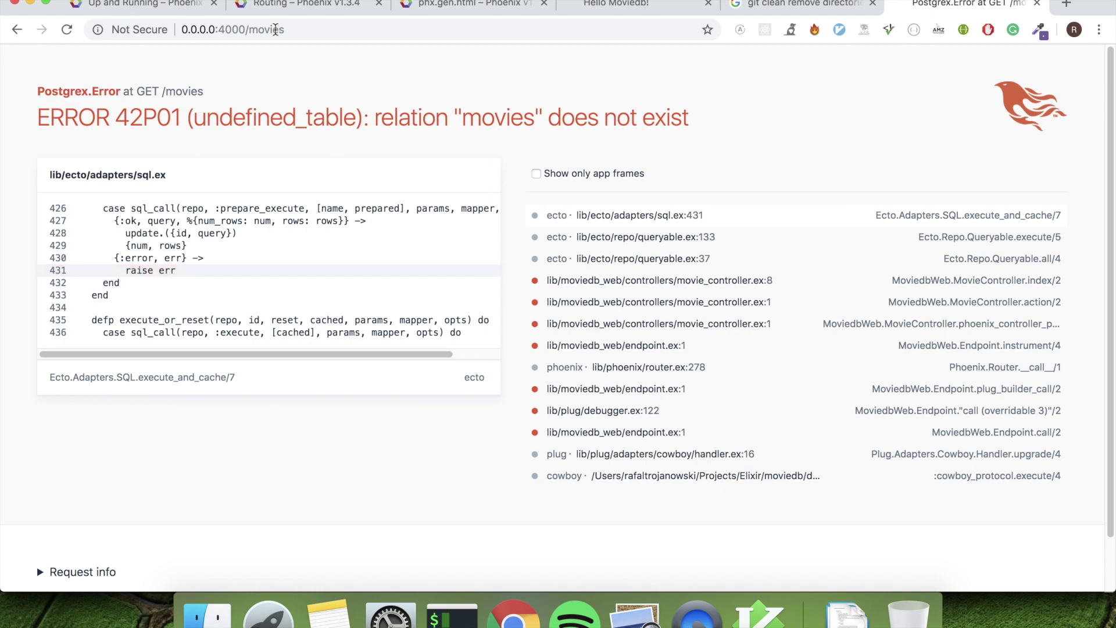
- Suspend the server, run mix ecto.migrate to create the movies table, and reload /movies
key("super+Tab")
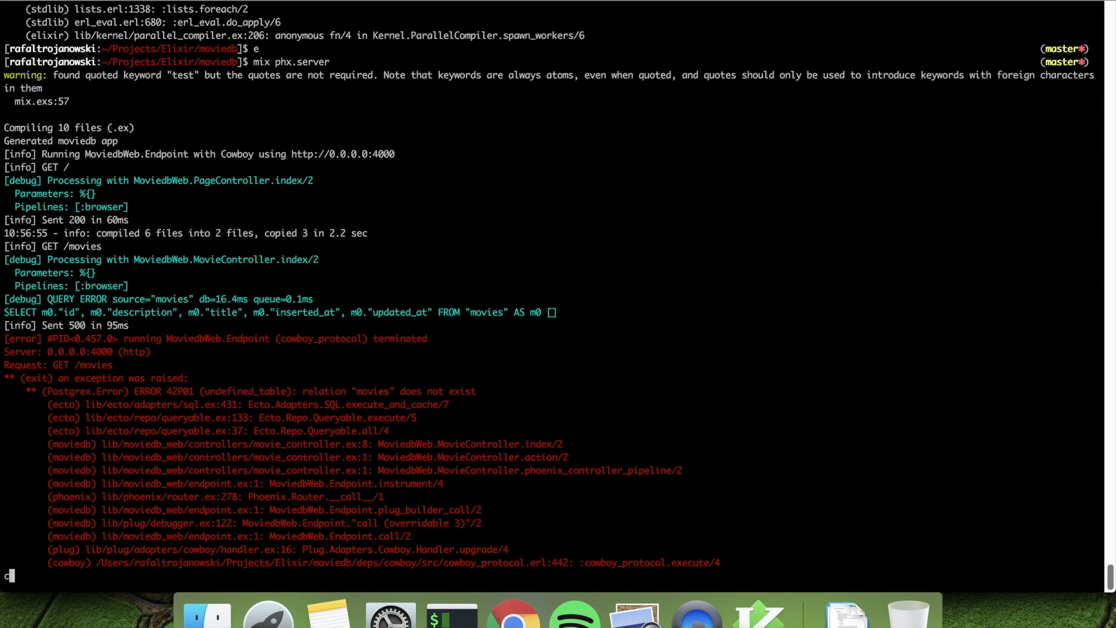
key("ctrl+z")
key("Return")
key("Return")
key("ctrl+r")
type("migrate")
key("Return")
key("ctrl+r")
type("migrate")
key("Return")
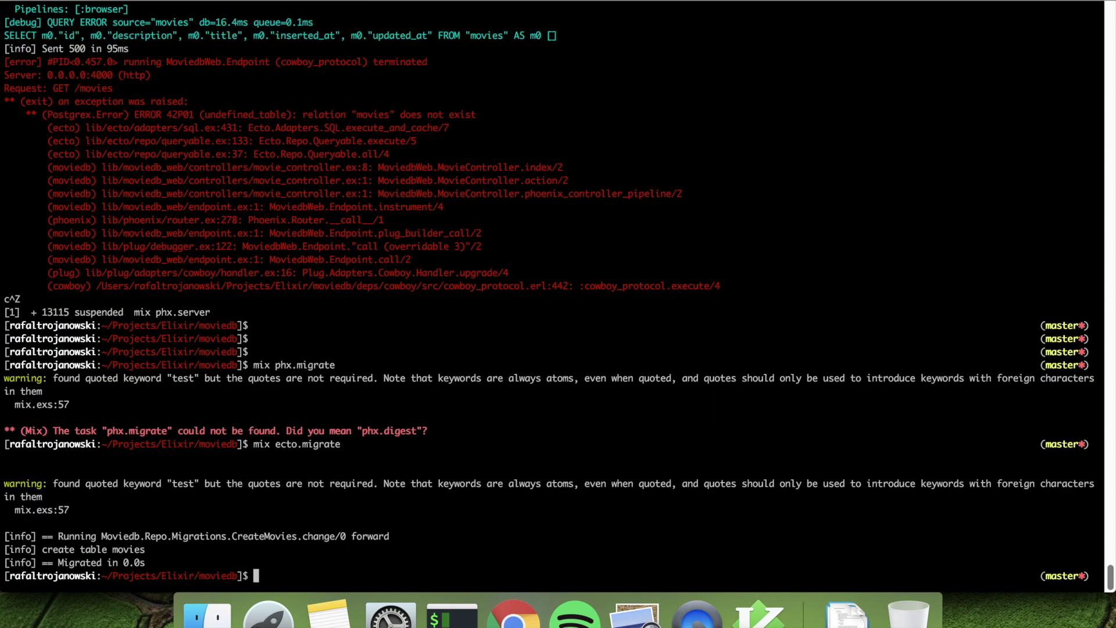
key("super+Tab")
key("super+r")
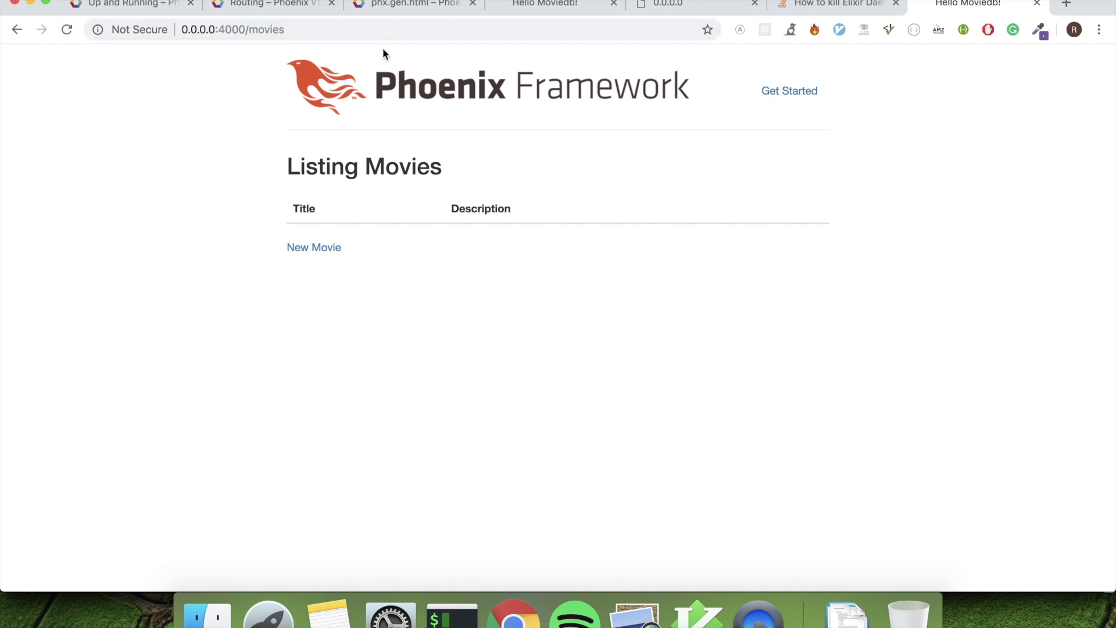
- Start a New Movie entry titled 'Forest Gump' and move on to its Description
left_click(307, 248)
left_click(325, 236)
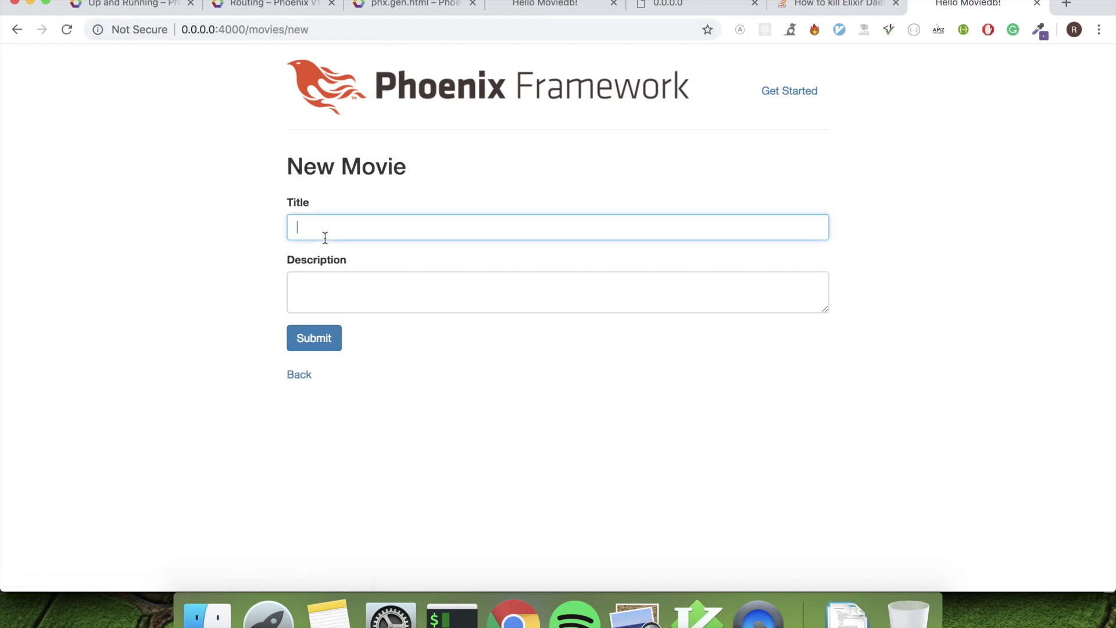
type("Fo")
type("rest ")
type("Gump")
key("Tab")
type("Hi")
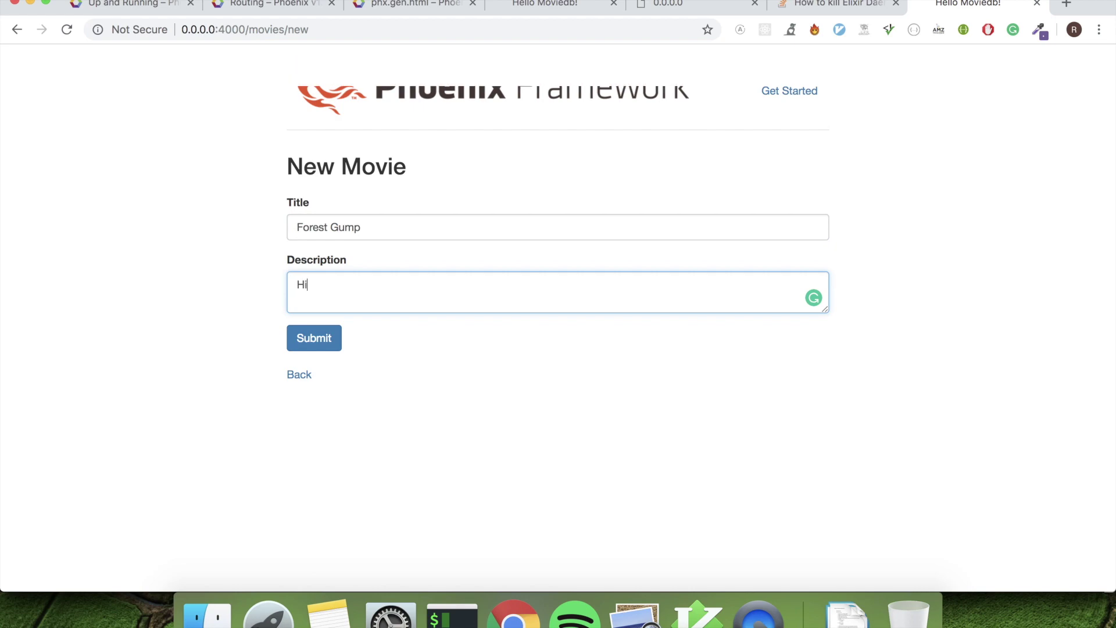